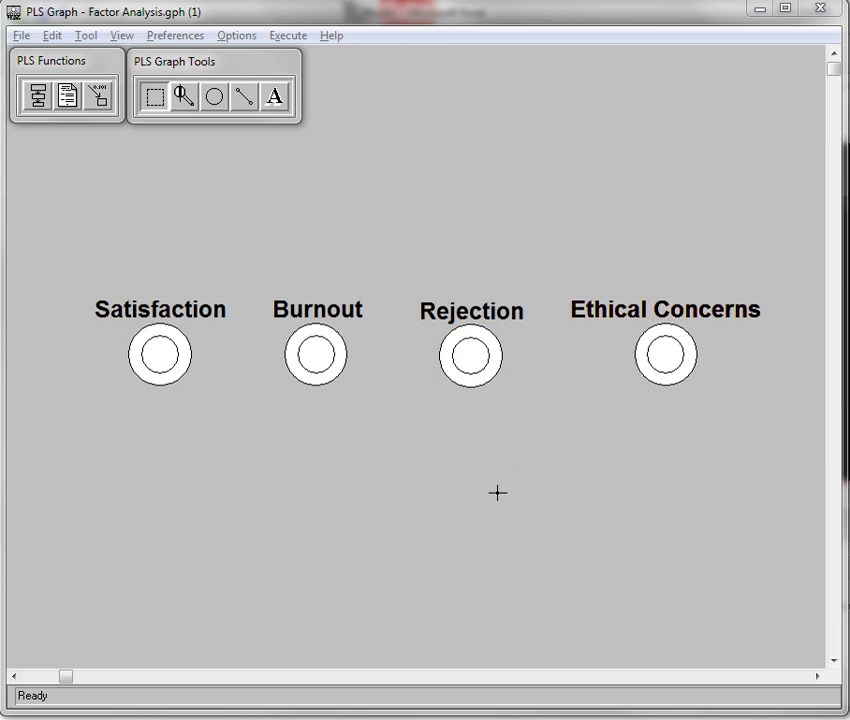
Step: Display indicators sc1–sc3 on Satisfaction and cr1–cr4 on Rejection via Toggle Indicators
right_click(172, 344)
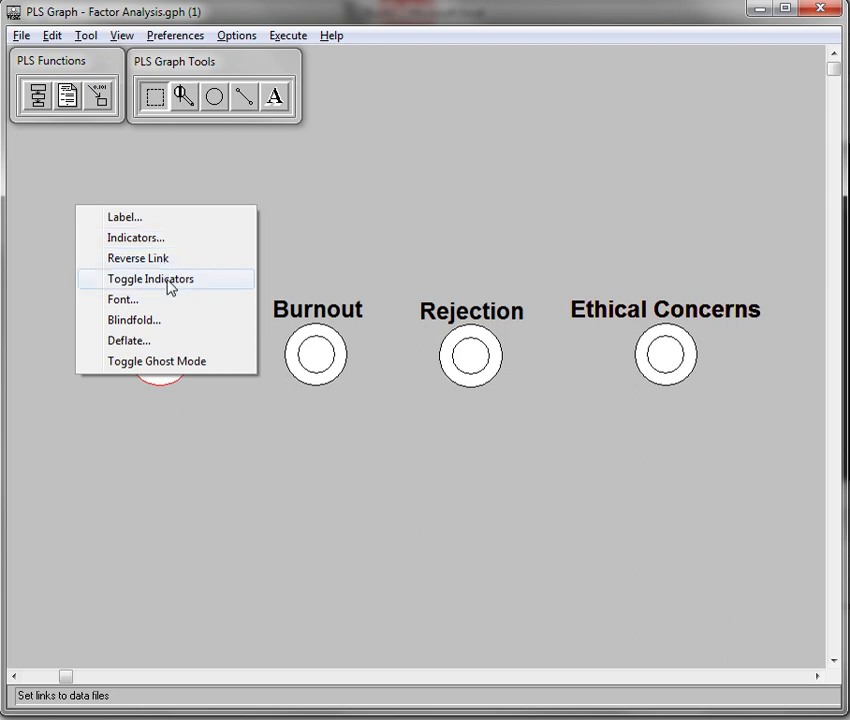
left_click(168, 283)
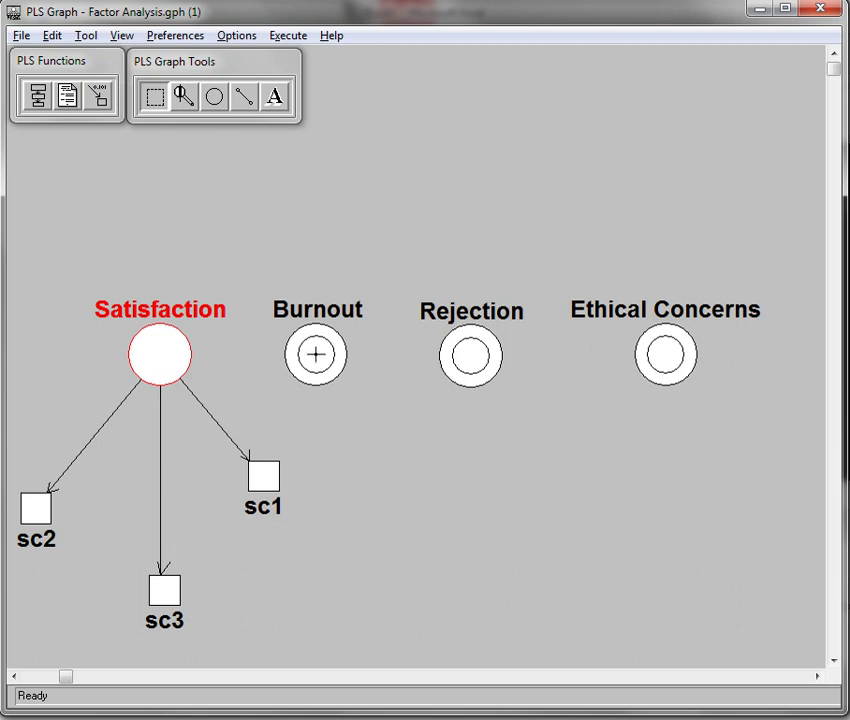
right_click(315, 354)
right_click(455, 355)
left_click(467, 285)
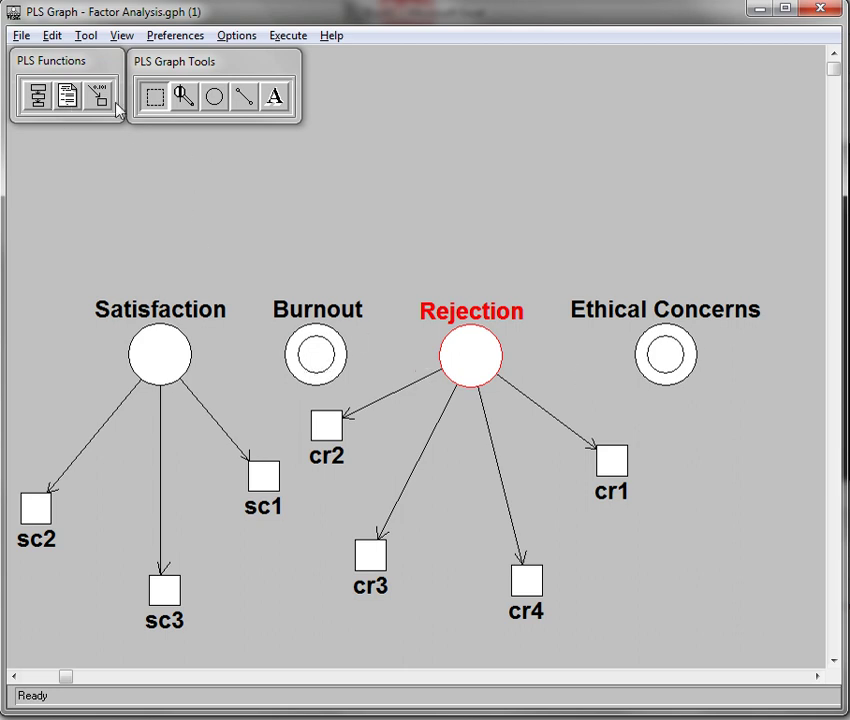
Step: Set the run options' inner weighting scheme to Factor
left_click(236, 35)
left_click(236, 56)
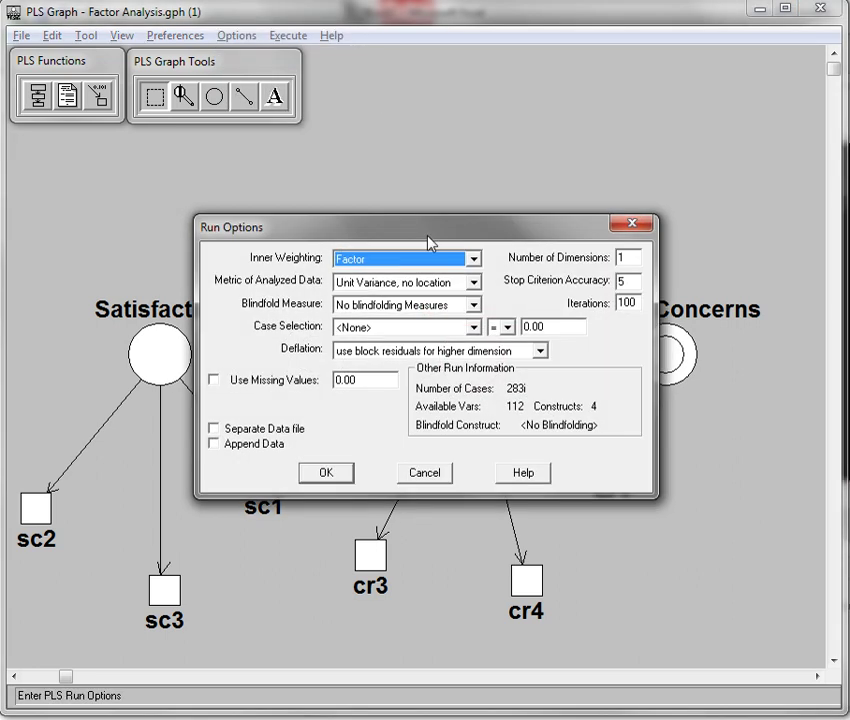
left_click(475, 259)
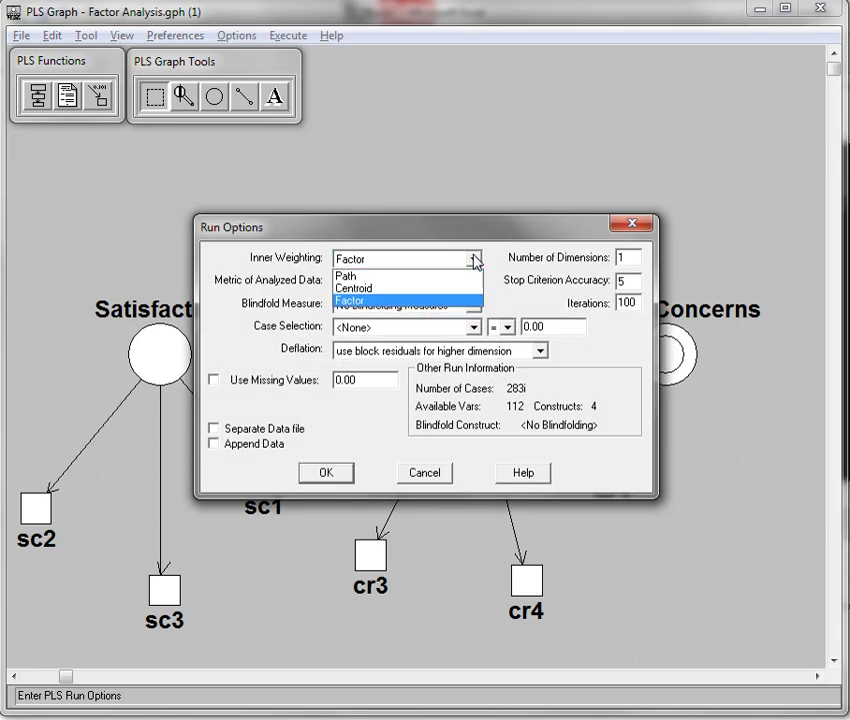
left_click(452, 301)
left_click(336, 472)
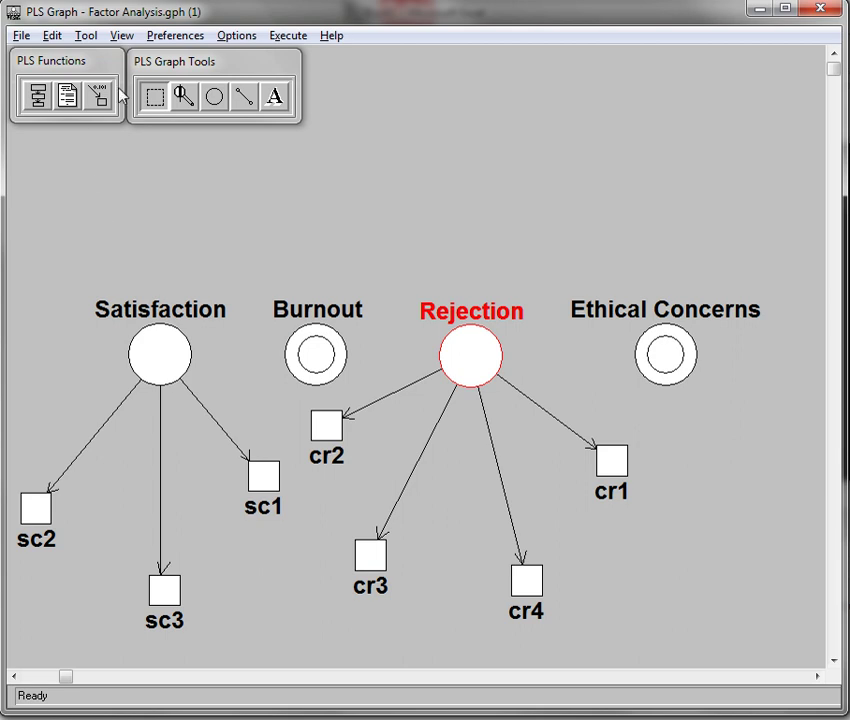
Step: Run the PLS analysis and inspect the resulting 0.907 loading on the diagram
left_click(44, 106)
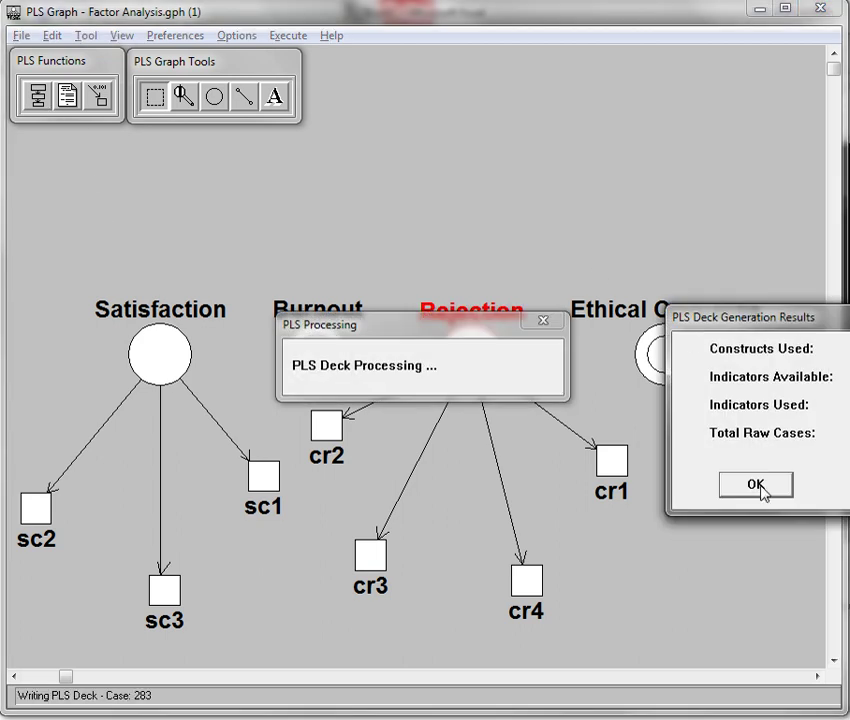
left_click(756, 484)
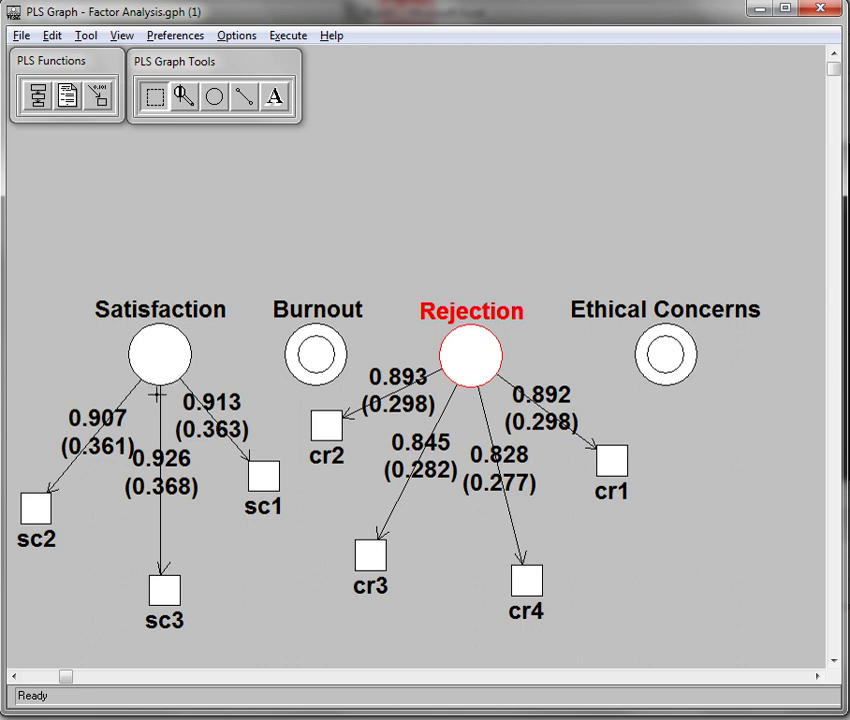
left_click_drag(60, 393, 133, 432)
Step: Show Ethical Concerns' indicators ec1–ec5 and hide Rejection's indicators
right_click(670, 368)
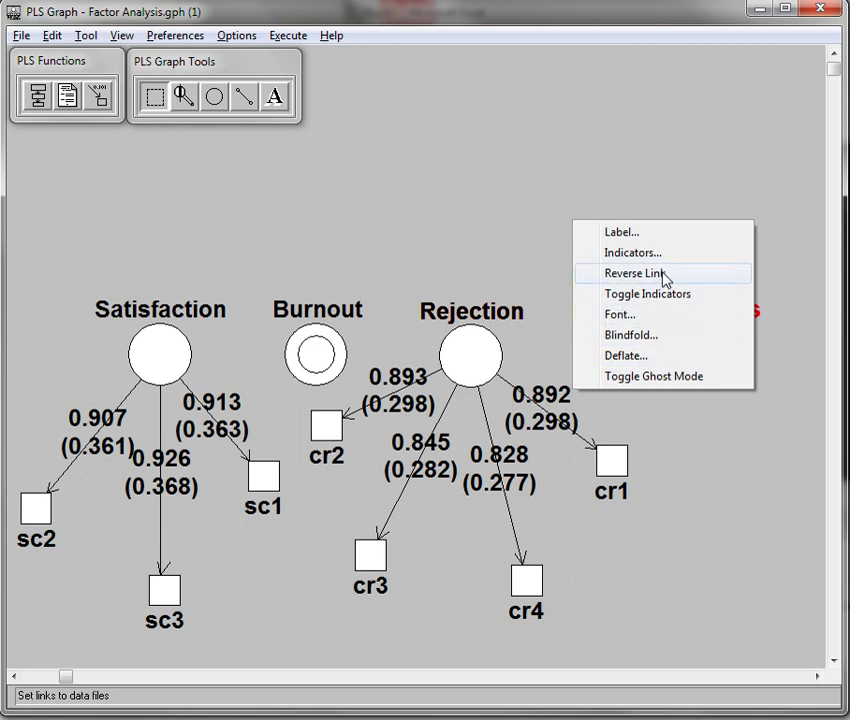
left_click(663, 294)
right_click(467, 355)
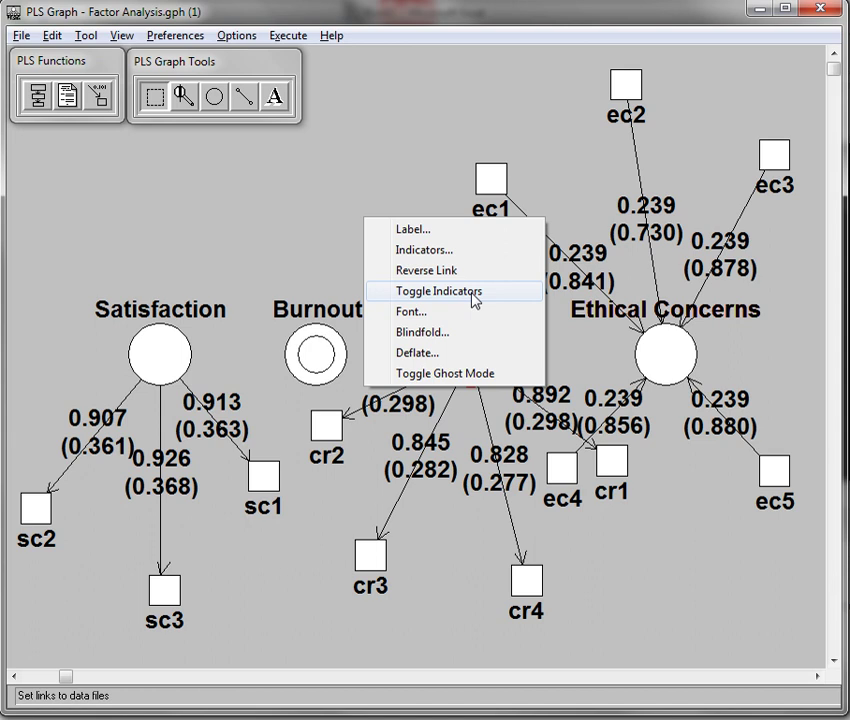
left_click(474, 300)
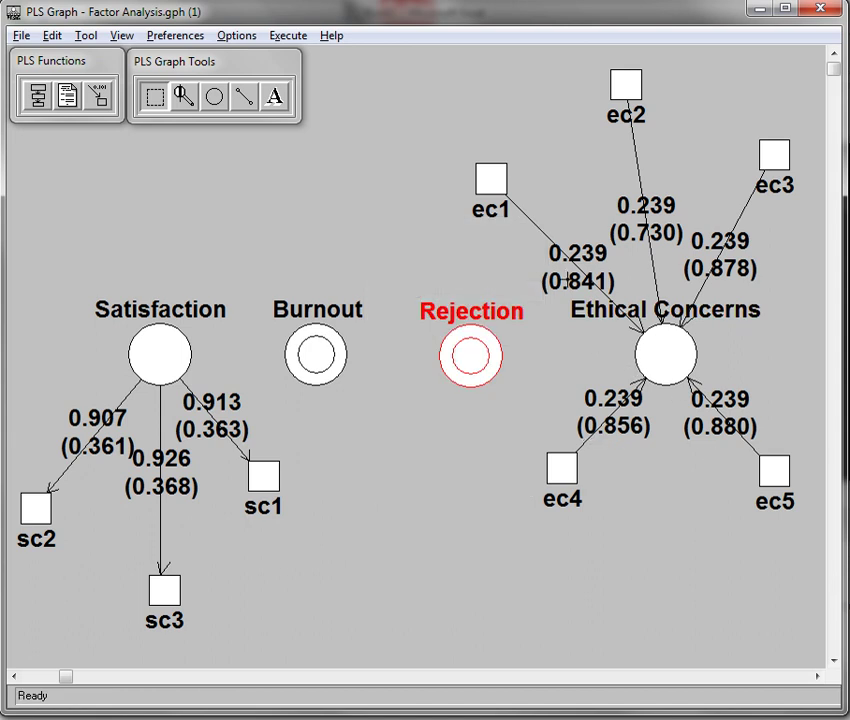
Step: Inspect the 0.239 (0.841) Ethical Concerns label and Satisfaction's 0.913 (0.363) loading
left_click_drag(545, 245, 775, 362)
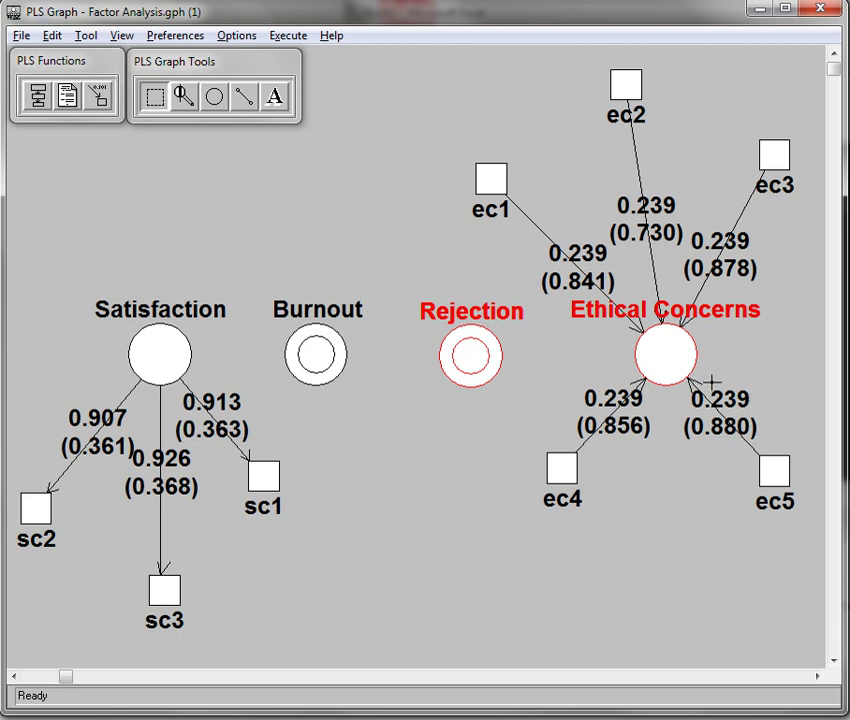
left_click_drag(524, 263, 629, 298)
left_click_drag(516, 265, 620, 296)
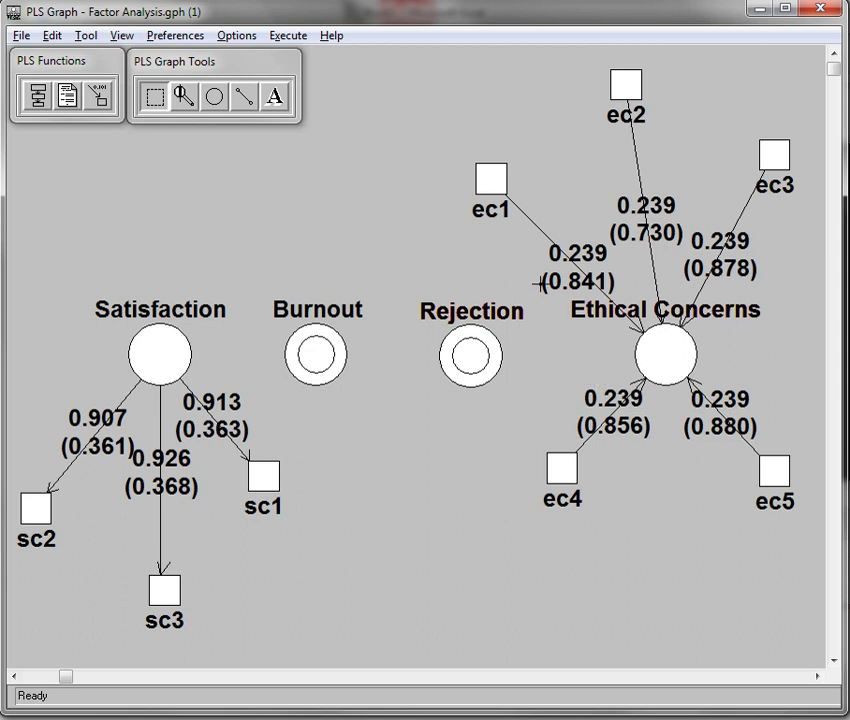
left_click_drag(533, 260, 625, 298)
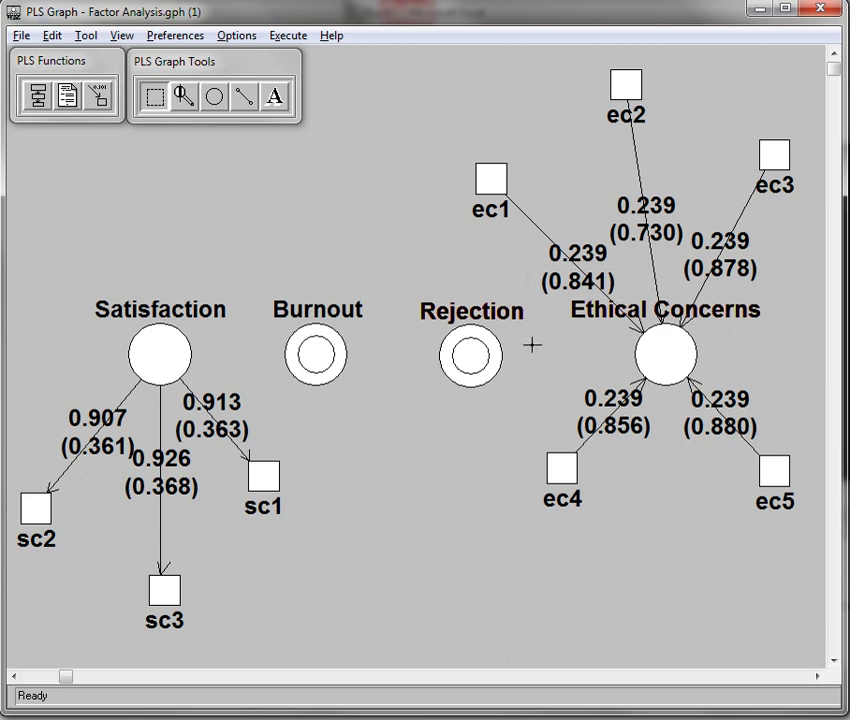
left_click(168, 378)
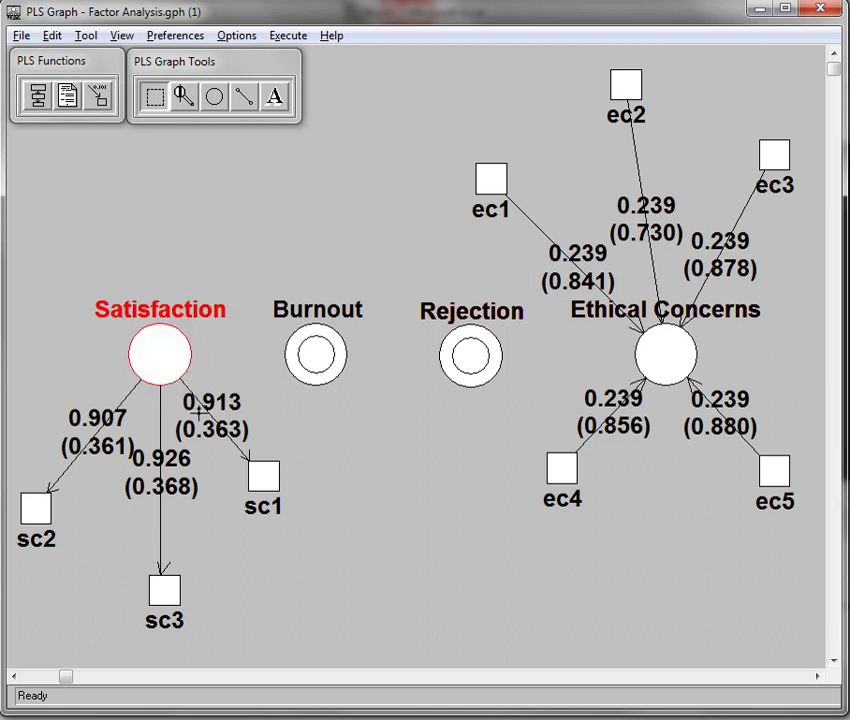
left_click_drag(260, 378, 161, 402)
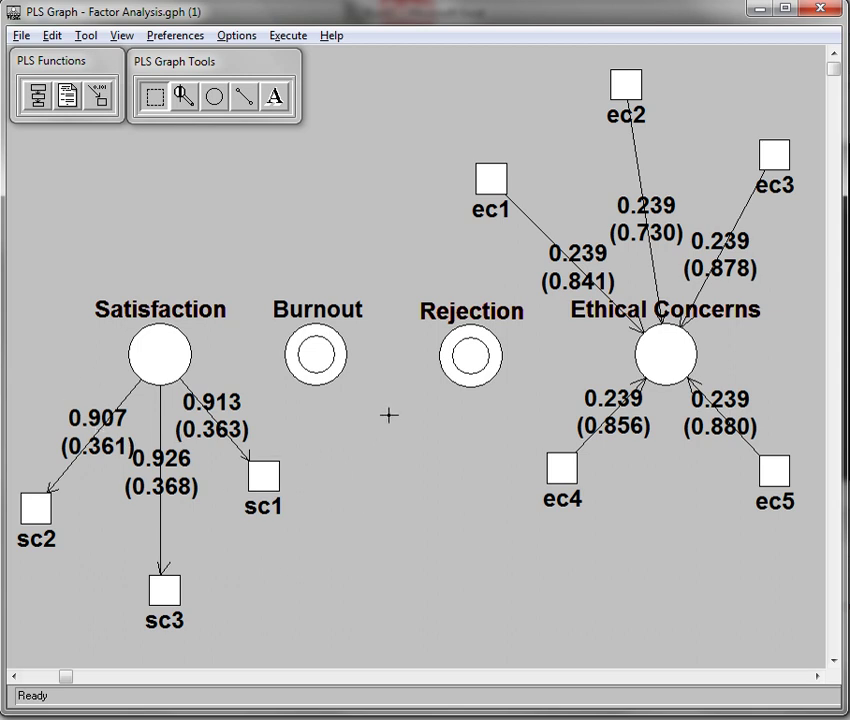
Step: Hide Satisfaction's indicators and show Burnout's bm1–bm6, checking the bm3 and bm4 arrows
right_click(161, 358)
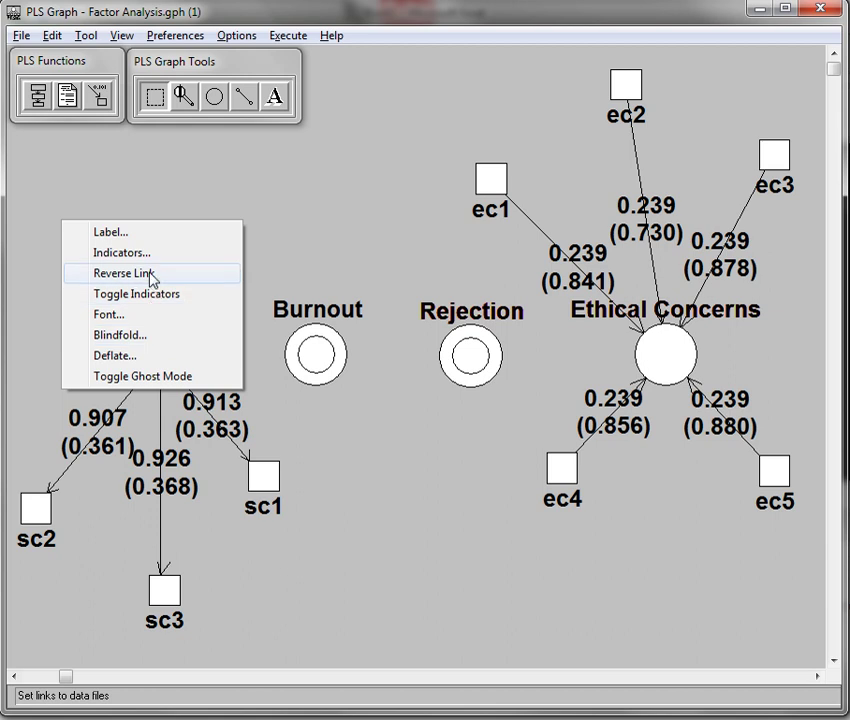
left_click(152, 294)
right_click(316, 356)
left_click(309, 285)
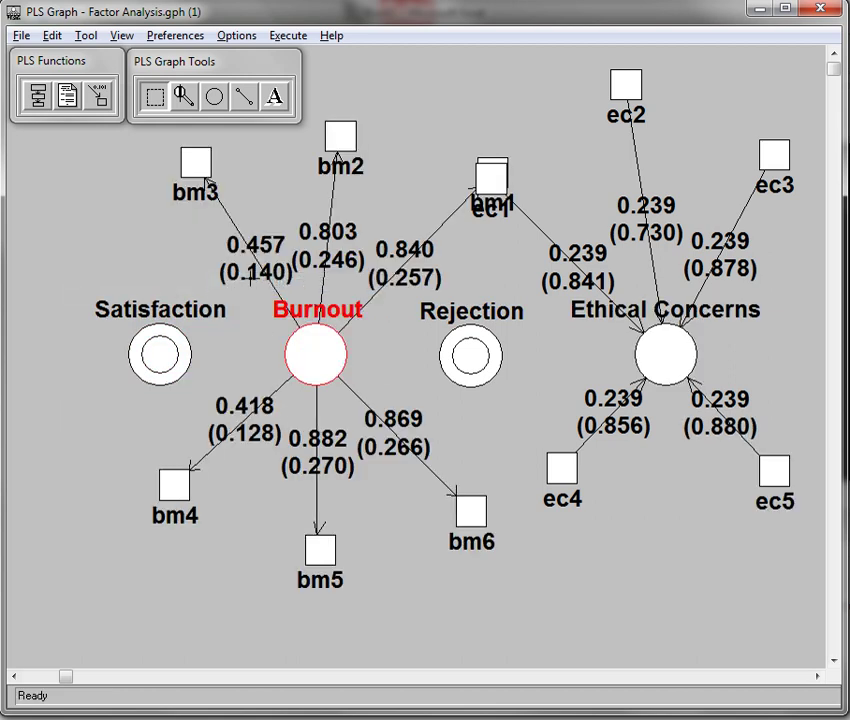
left_click(218, 197)
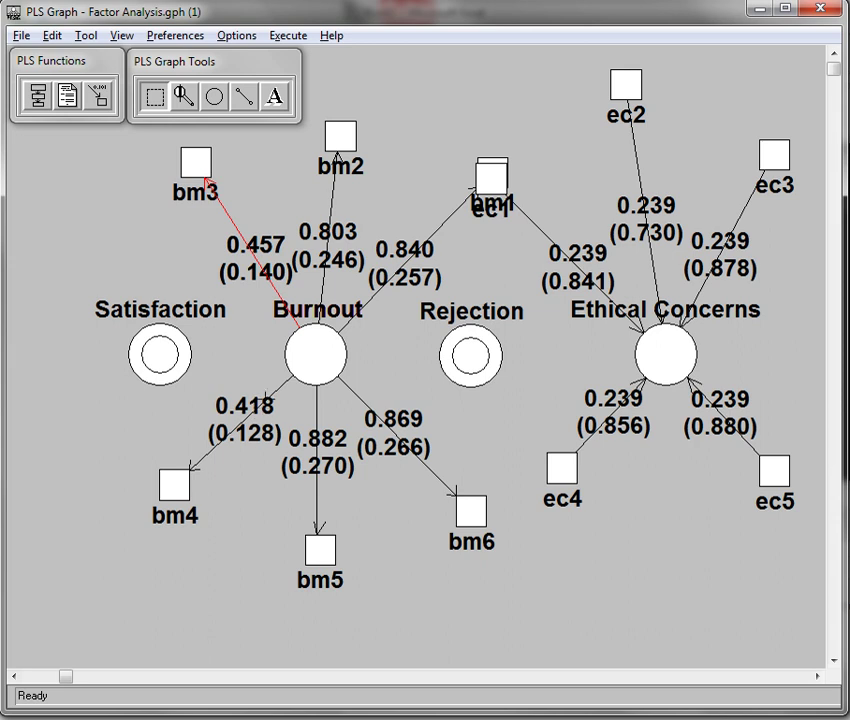
left_click(240, 425)
left_click(374, 326)
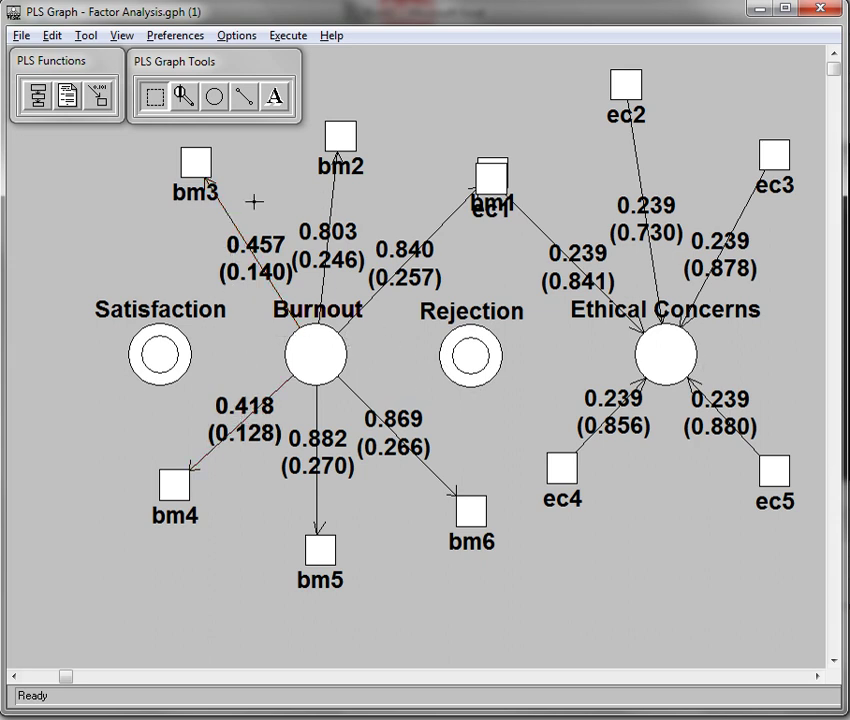
Step: Hide Burnout's and Ethical Concerns' indicators and open the results listing in Notepad
right_click(320, 356)
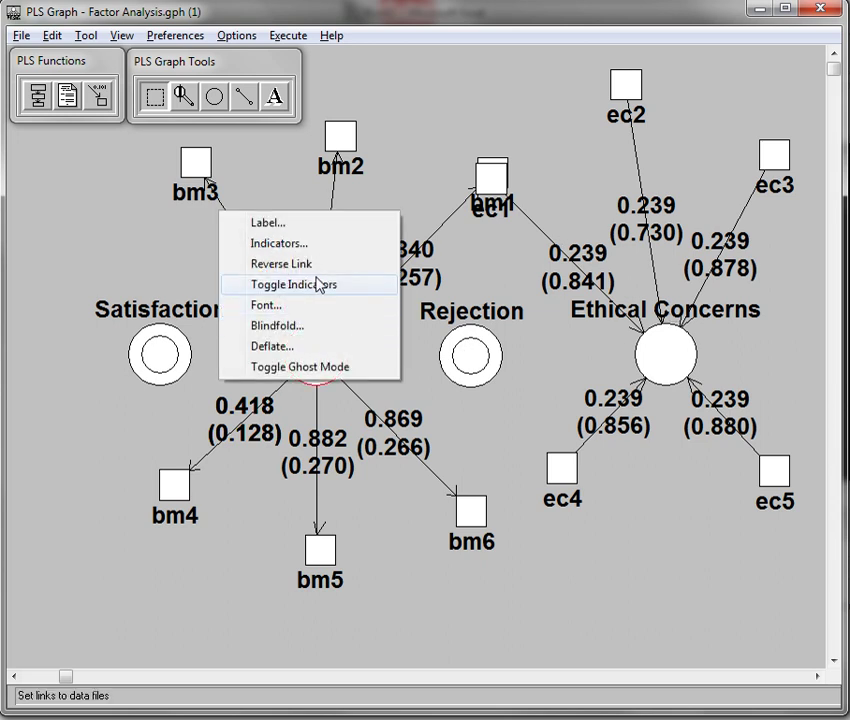
left_click(307, 286)
right_click(677, 350)
left_click(630, 291)
left_click(70, 103)
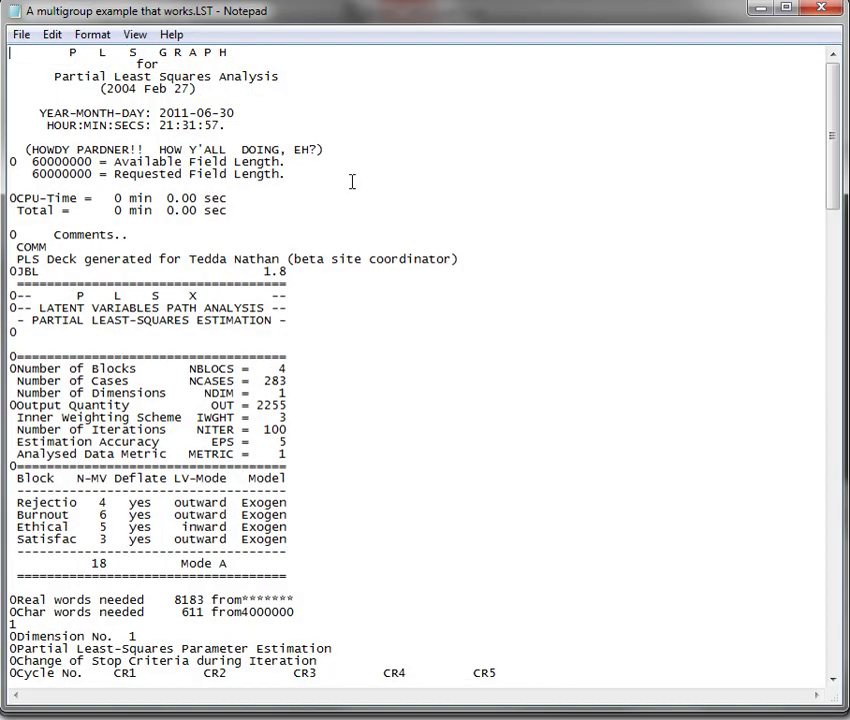
Step: Check the Outer Model Communal column, noting bm4's low 0.1750, then close Notepad
left_click_drag(831, 171, 702, 418)
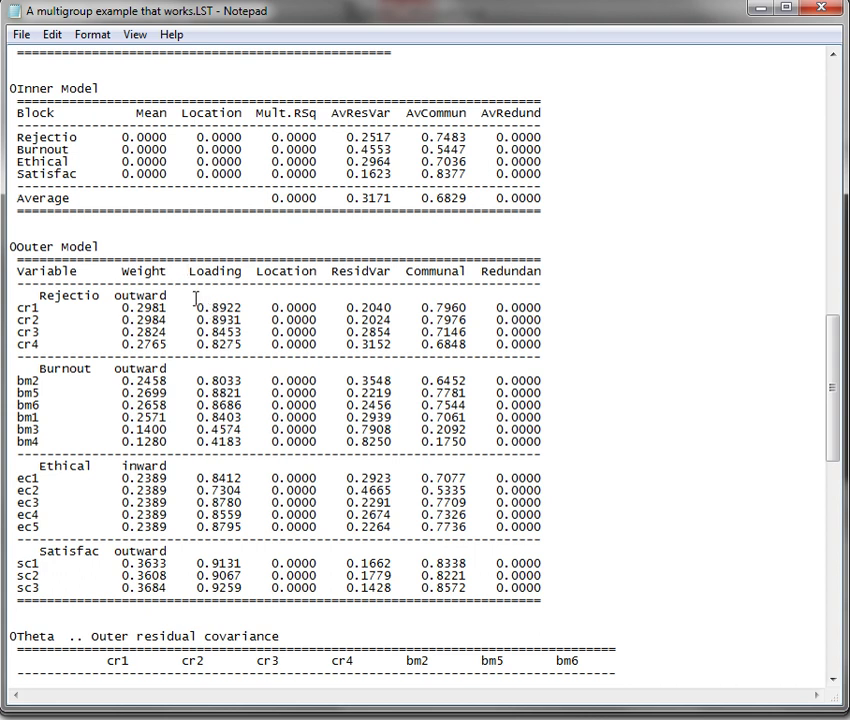
double_click(75, 297)
left_click(214, 304)
key("Left")
key("Left")
key("Left")
double_click(447, 272)
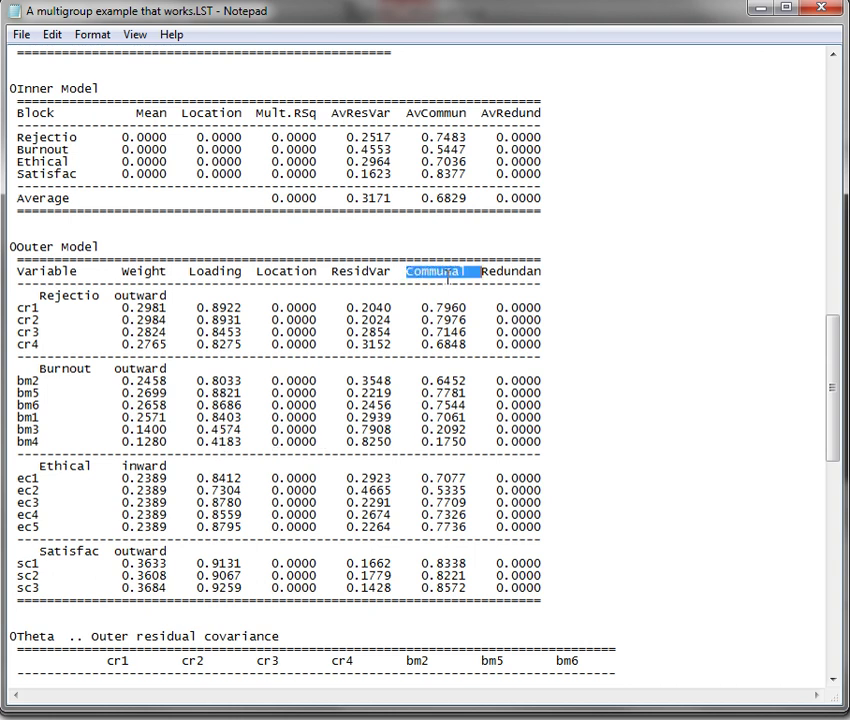
left_click(445, 432)
mouse_move(467, 442)
left_mouse_down()
mouse_move(432, 441)
mouse_move(437, 430)
mouse_move(467, 442)
left_mouse_up()
left_click(455, 442)
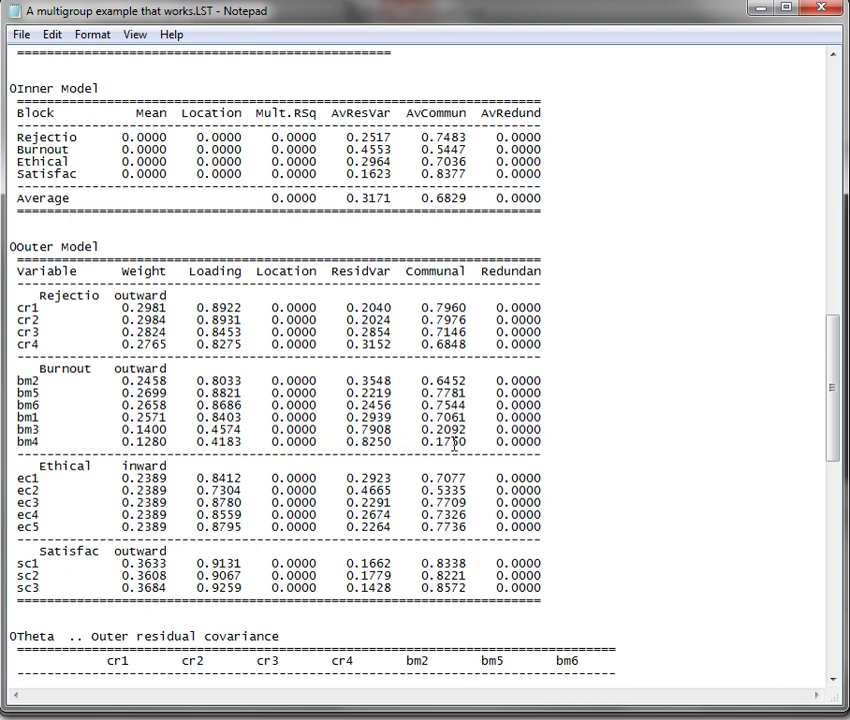
double_click(449, 441)
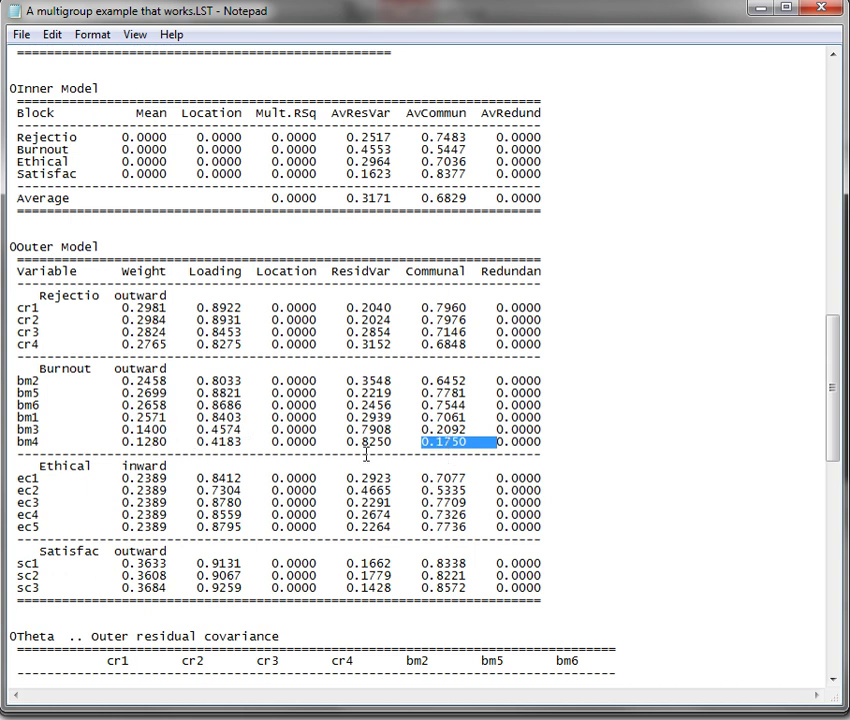
left_click(821, 10)
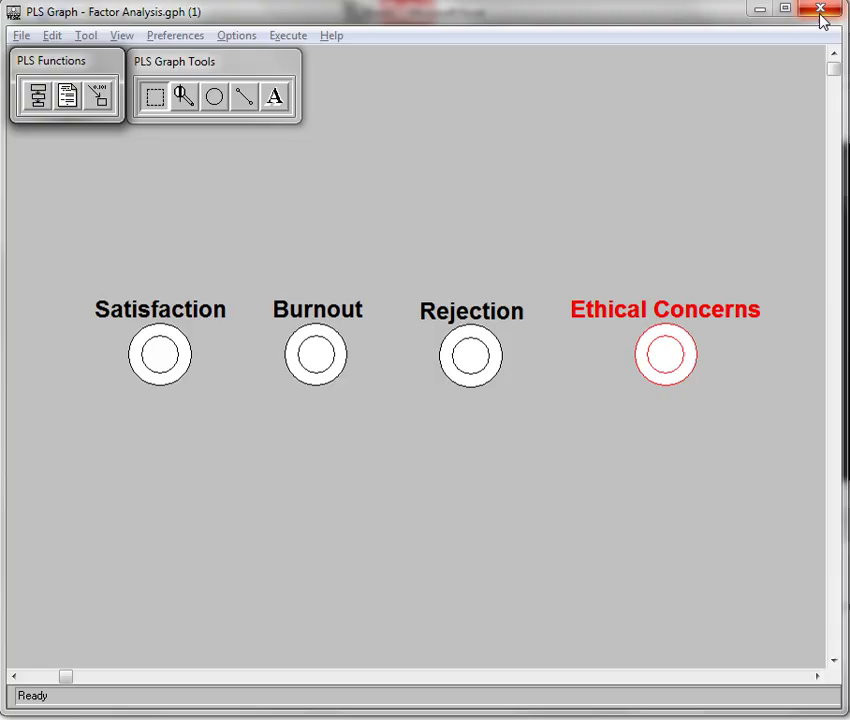
Step: Briefly show Ethical Concerns' ec1–ec5 loadings, then hide them again
right_click(665, 358)
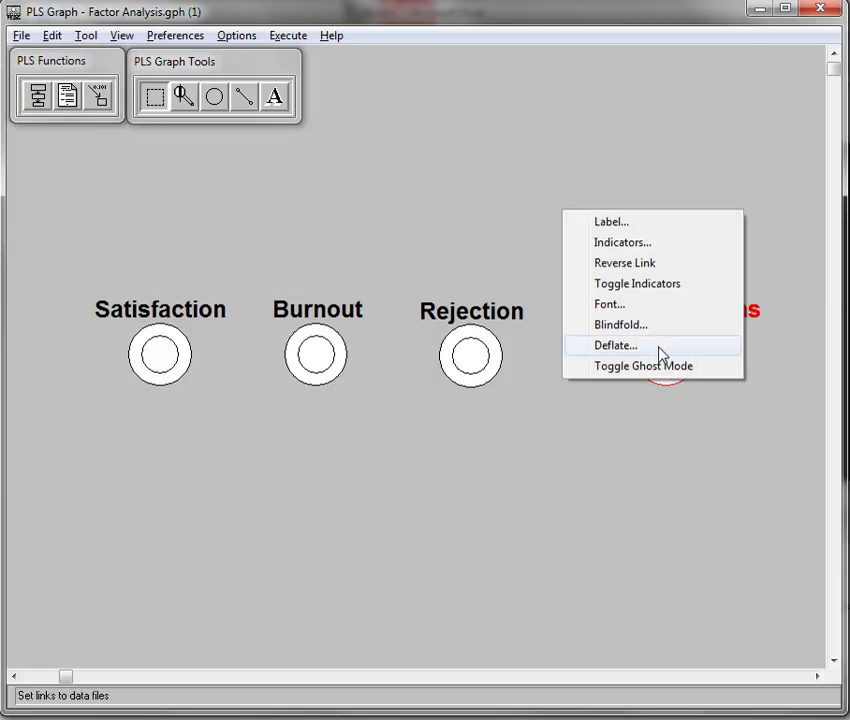
left_click(654, 290)
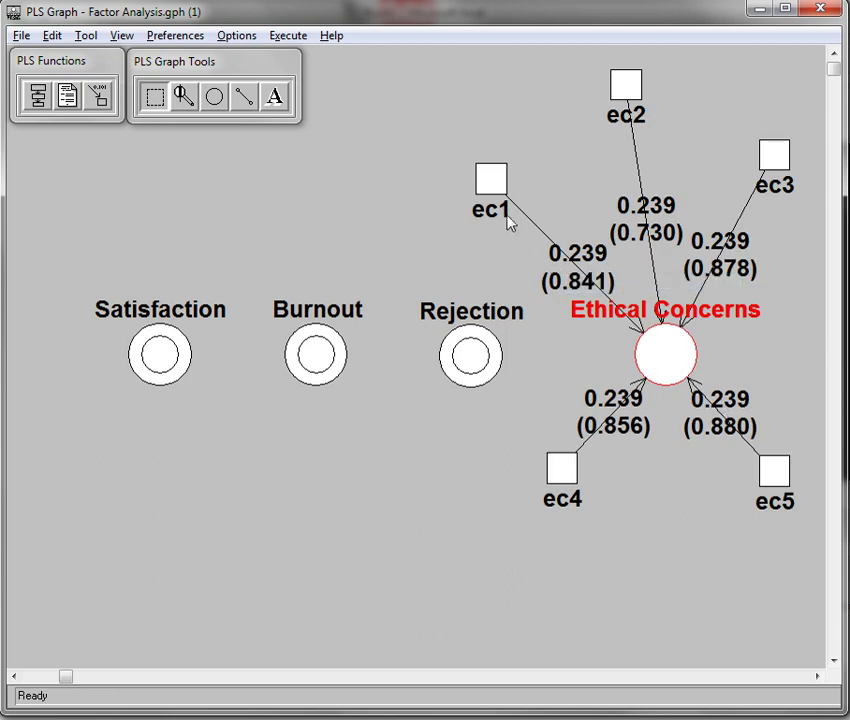
left_click(495, 178)
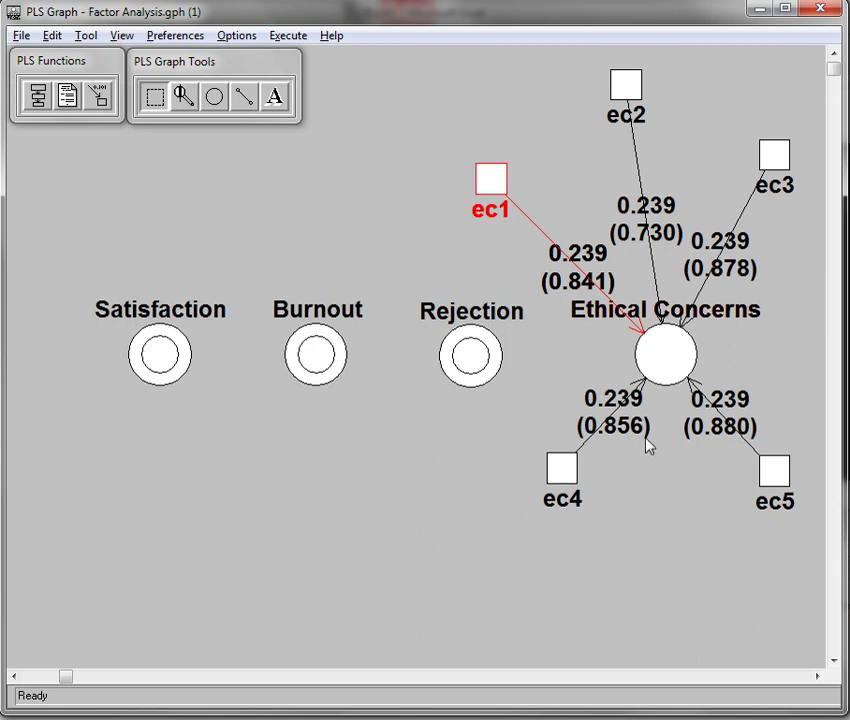
right_click(680, 368)
left_click(664, 305)
Step: Show Burnout's bm1–bm6 with loadings, nudge bm3 aside, and select weak bm4
right_click(324, 353)
left_click(291, 284)
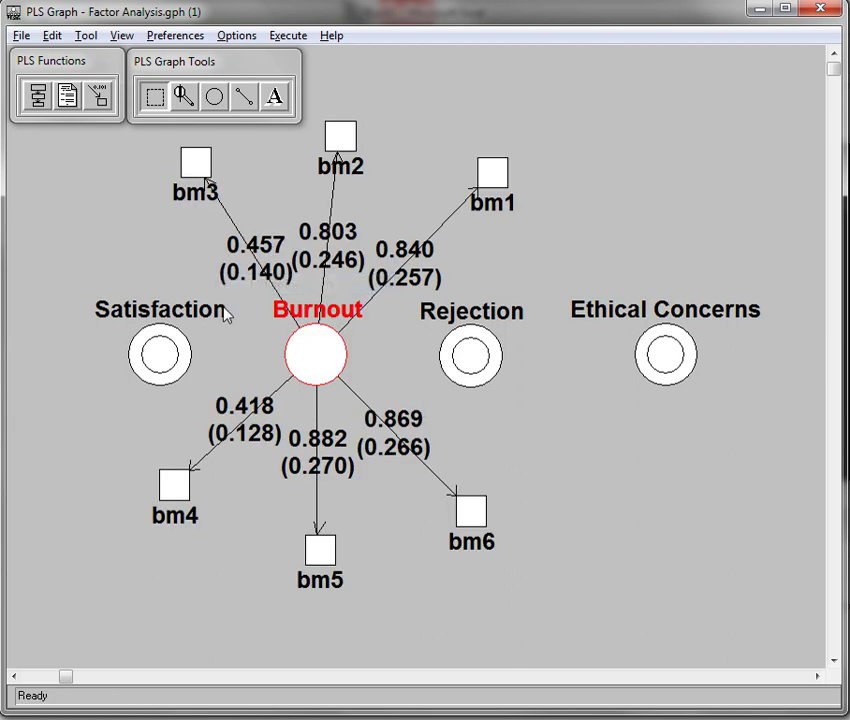
left_click(196, 172)
left_click_drag(196, 172, 177, 180)
left_click(165, 490)
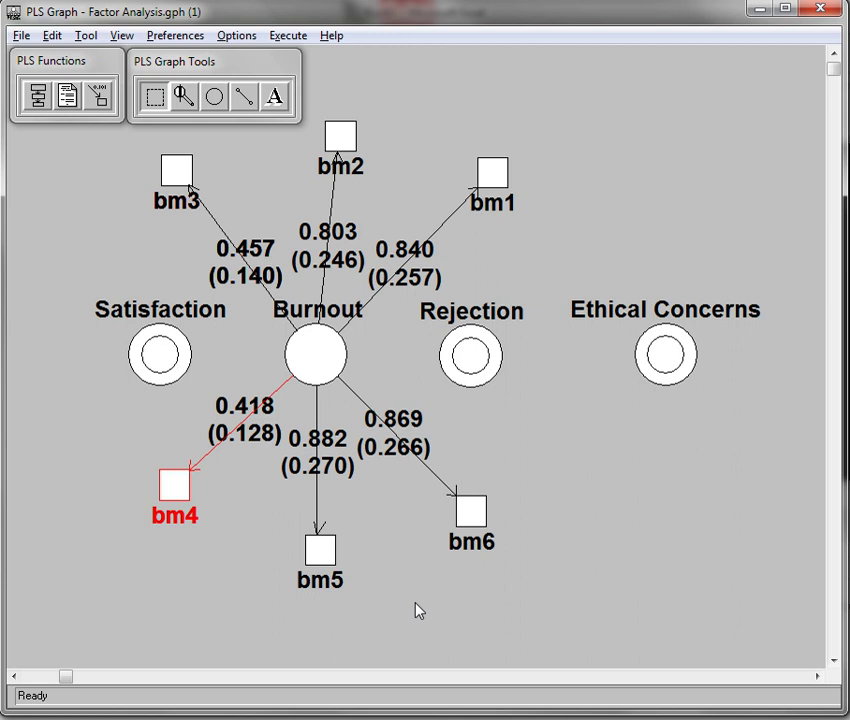
Step: Delete bm4 and then bm3 from Burnout, rerunning the model after each removal
key("Delete")
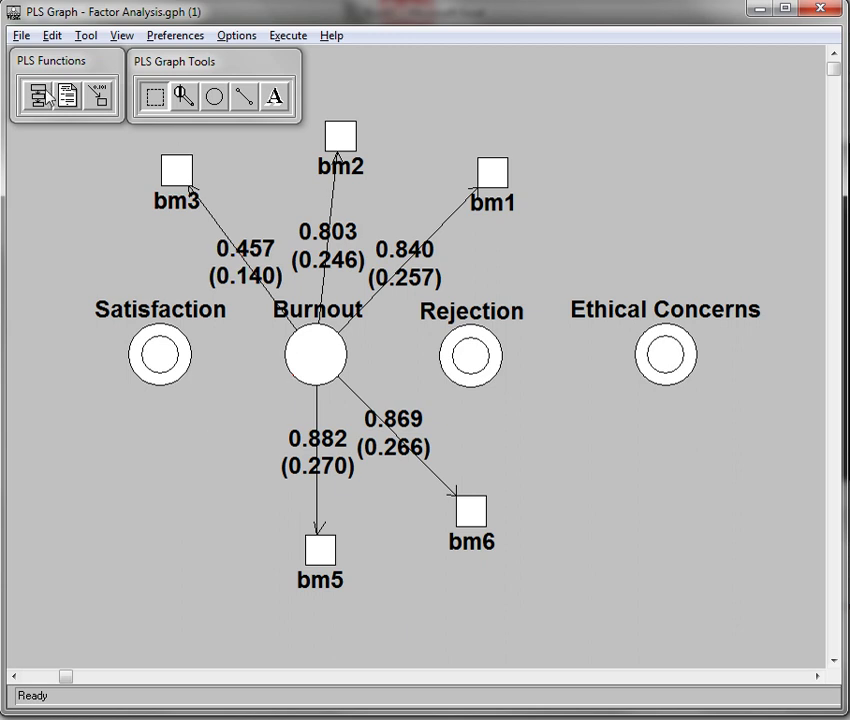
left_click(45, 95)
left_click(780, 489)
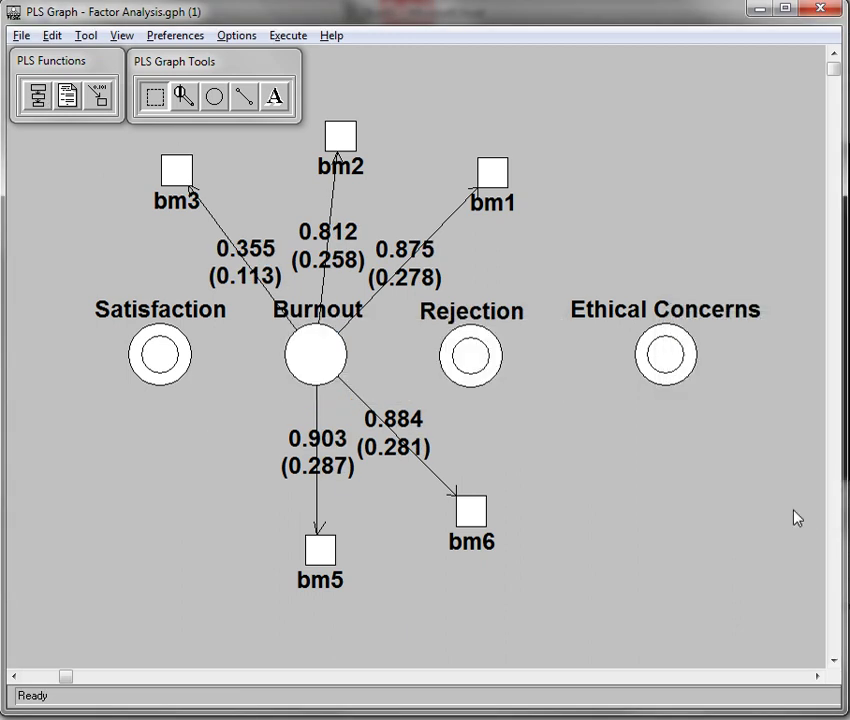
left_click(183, 185)
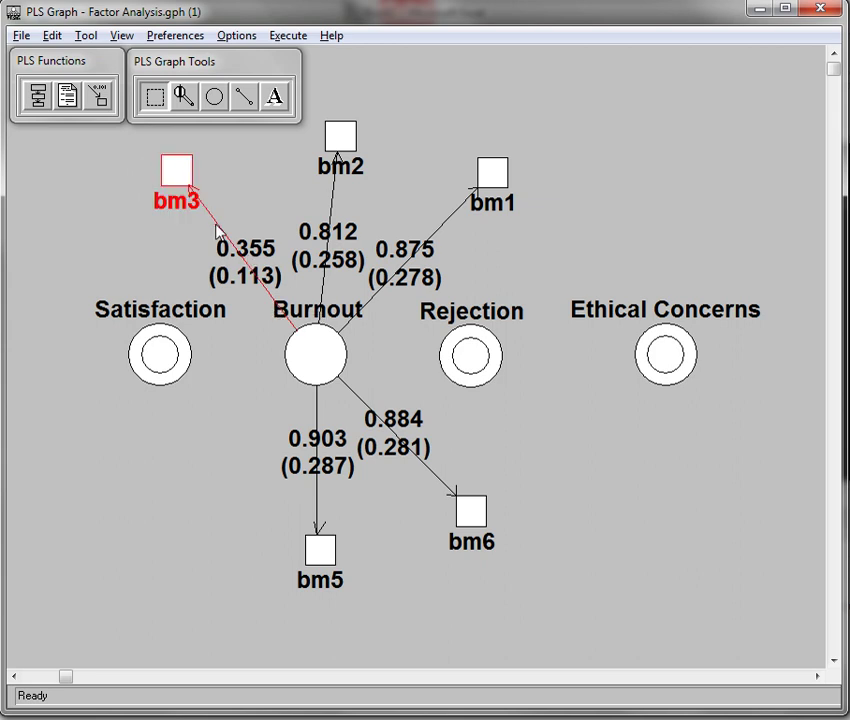
key("Delete")
left_click(37, 95)
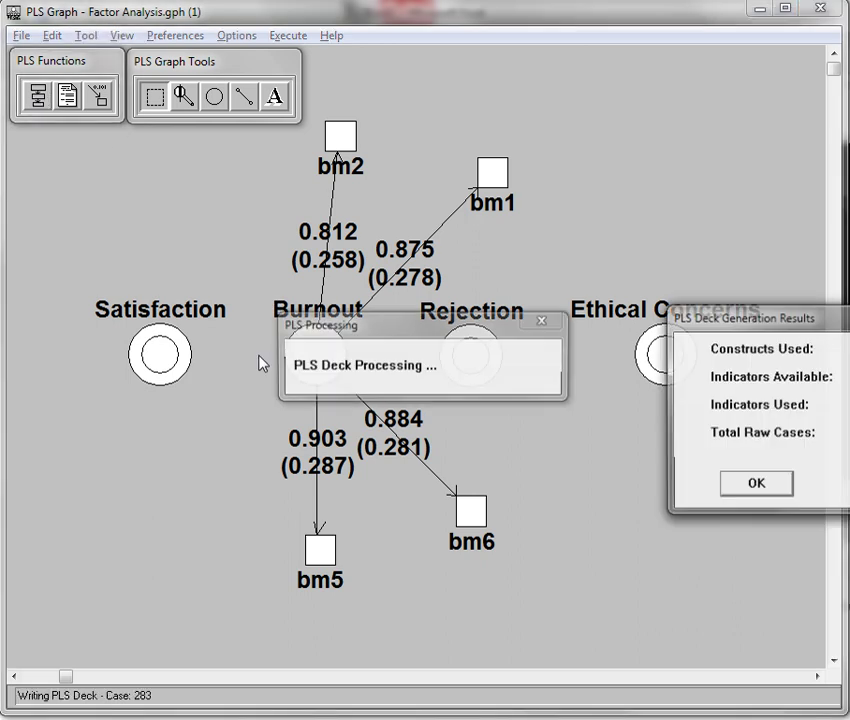
left_click(757, 482)
Step: Reposition the remaining indicators bm1, bm2, bm5 and bm6 and open the output listing
left_click_drag(318, 562, 275, 559)
left_click_drag(465, 512, 444, 528)
left_click_drag(337, 140, 261, 193)
left_click_drag(495, 172, 410, 183)
left_click_drag(266, 188, 245, 180)
left_click(66, 95)
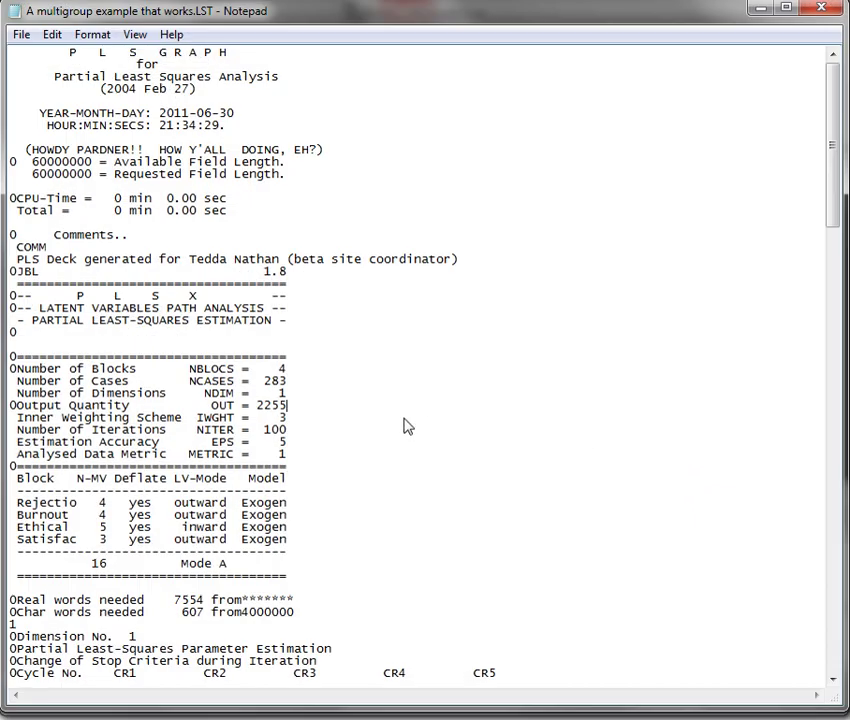
Step: Highlight the ec2 row in the Outer Model table, including its 0.7304 loading, then close Notepad
scroll(450, 430, "down", 8)
scroll(507, 441, "down", 14)
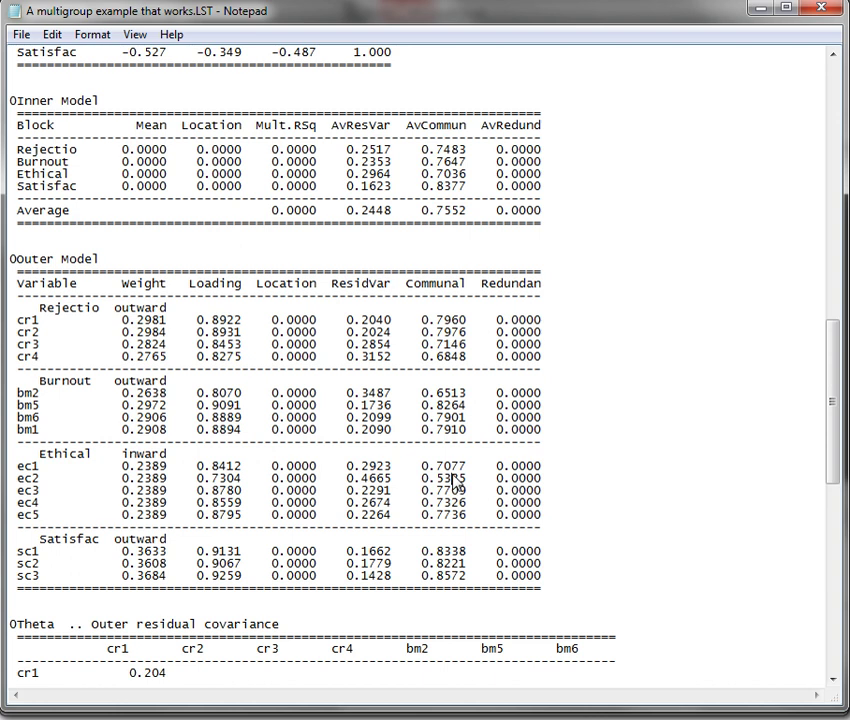
triple_click(457, 579)
mouse_move(455, 491)
left_mouse_down()
mouse_move(465, 482)
mouse_move(441, 481)
left_mouse_up()
left_click(91, 489)
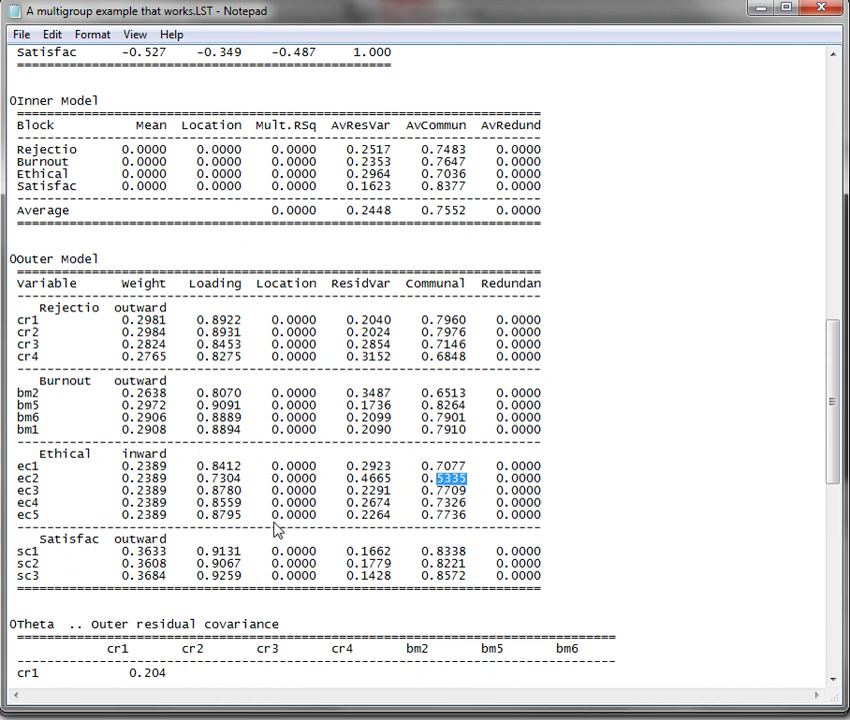
left_click_drag(243, 481, 208, 484)
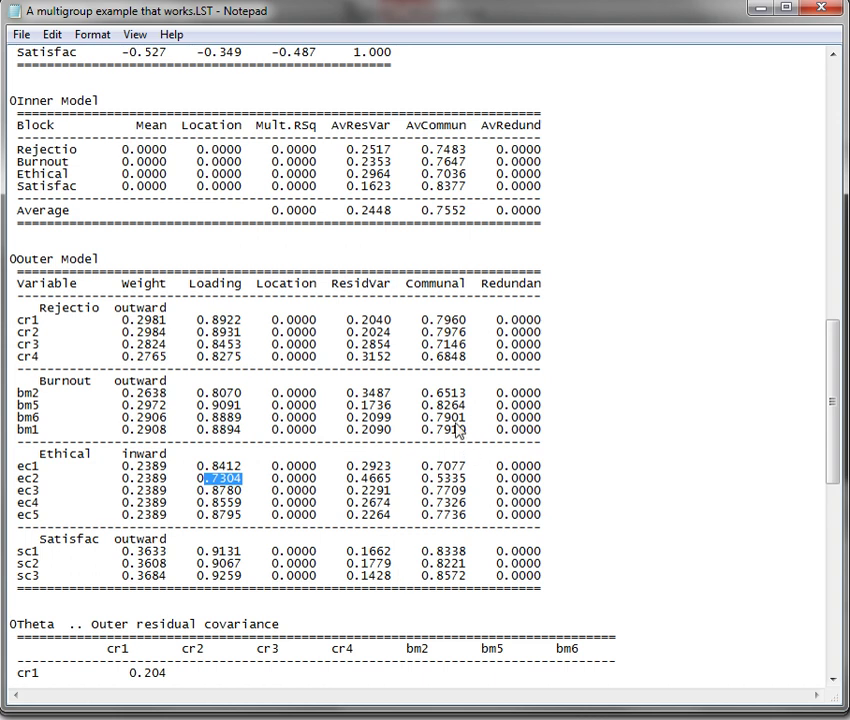
left_click_drag(474, 482, 198, 490)
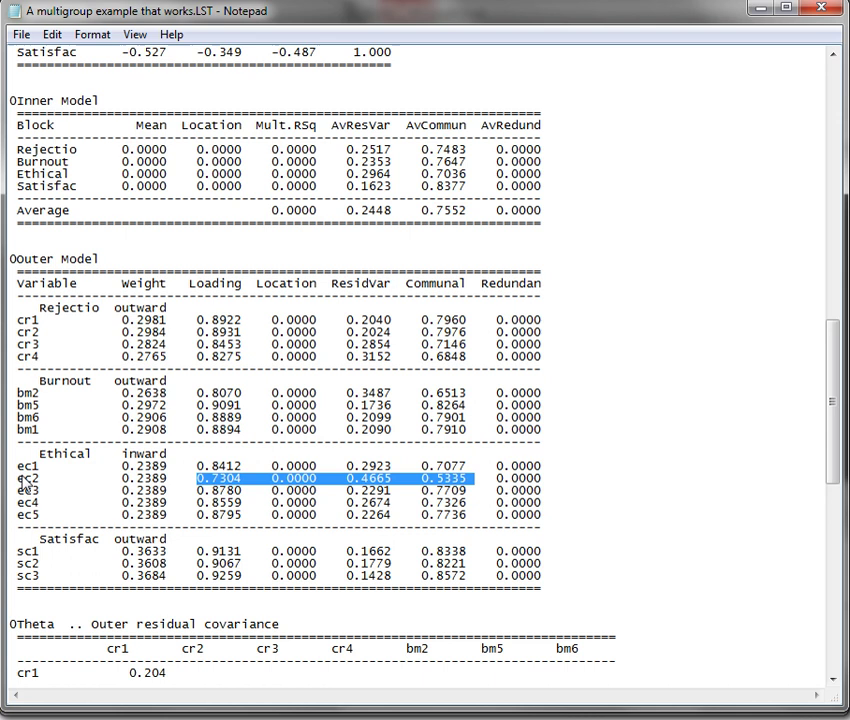
left_click_drag(17, 479, 542, 477)
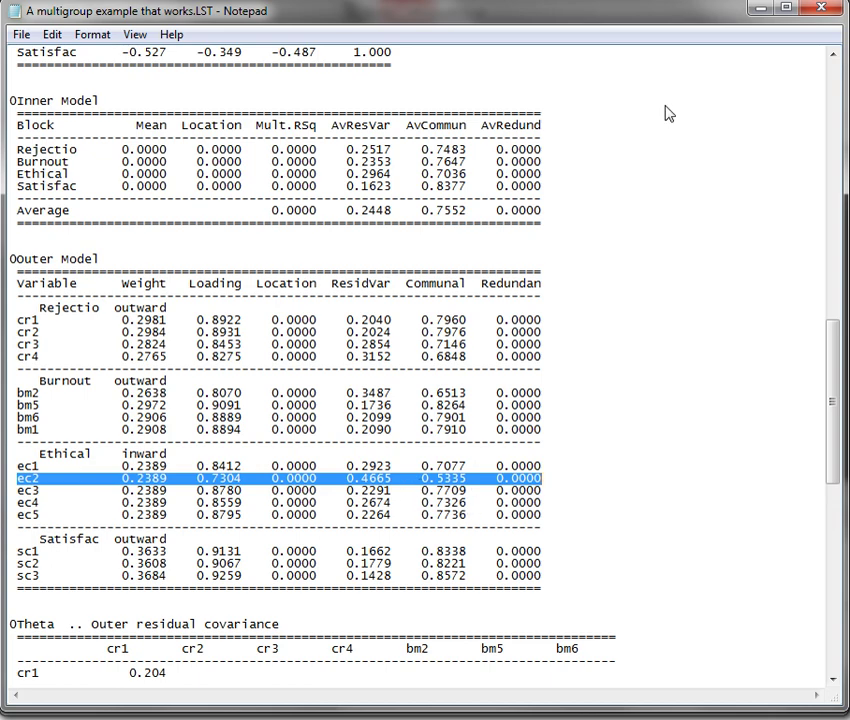
left_click(822, 10)
Step: Hide Burnout's indicators and generate a 100-sample bootstrap of the model
right_click(310, 345)
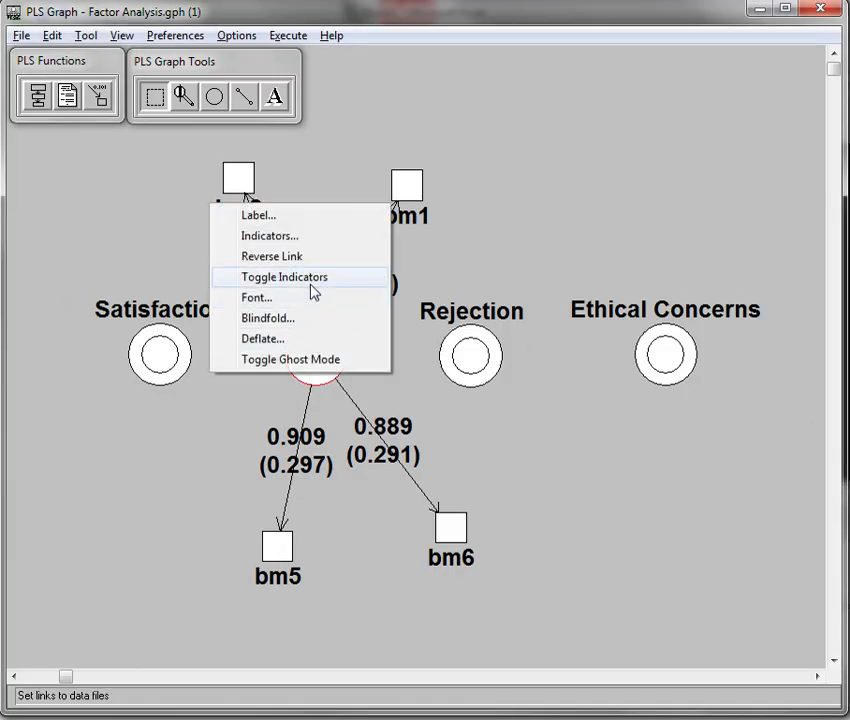
left_click(318, 283)
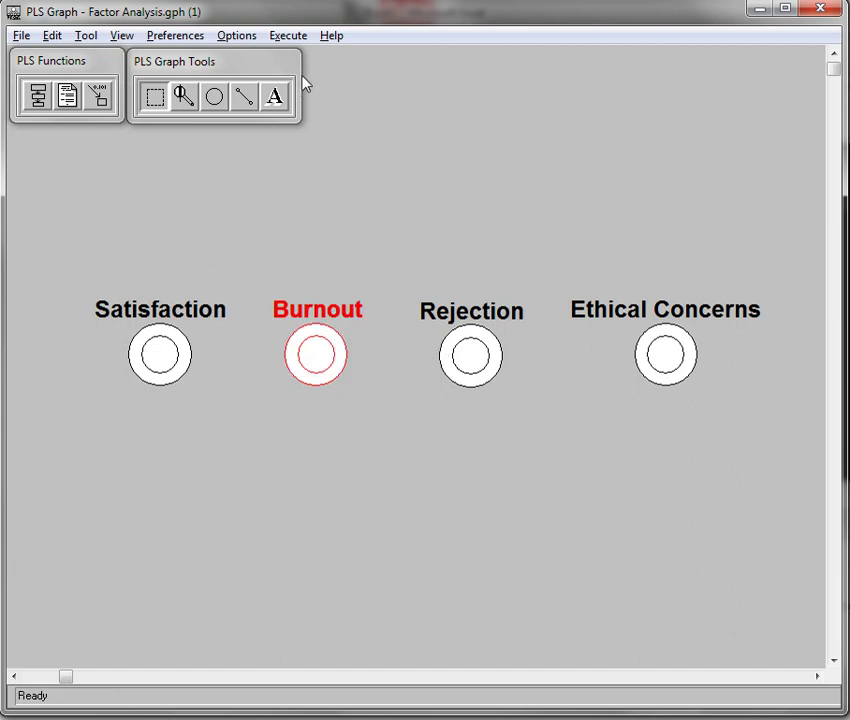
left_click(288, 37)
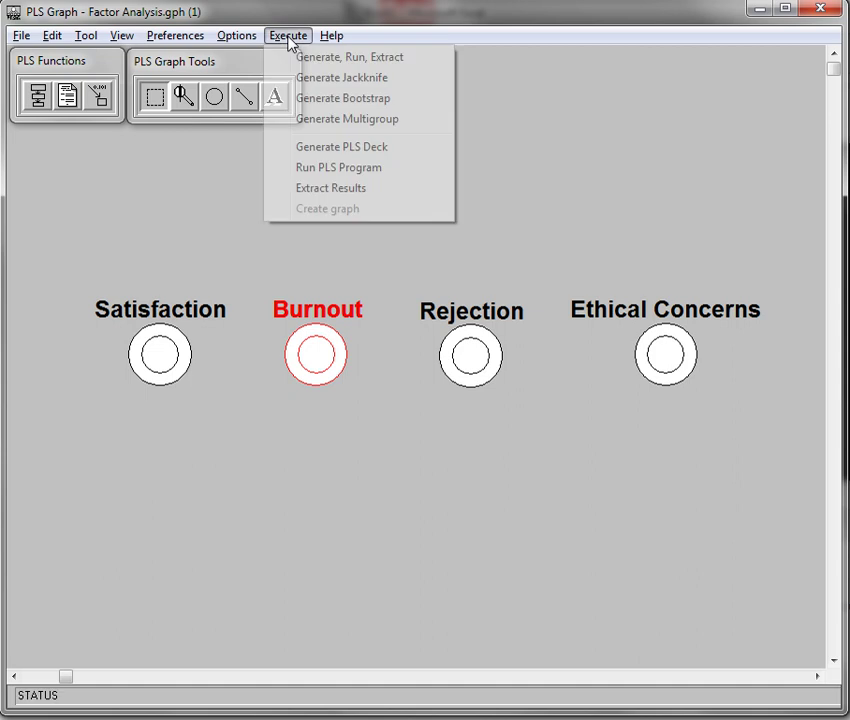
left_click(403, 100)
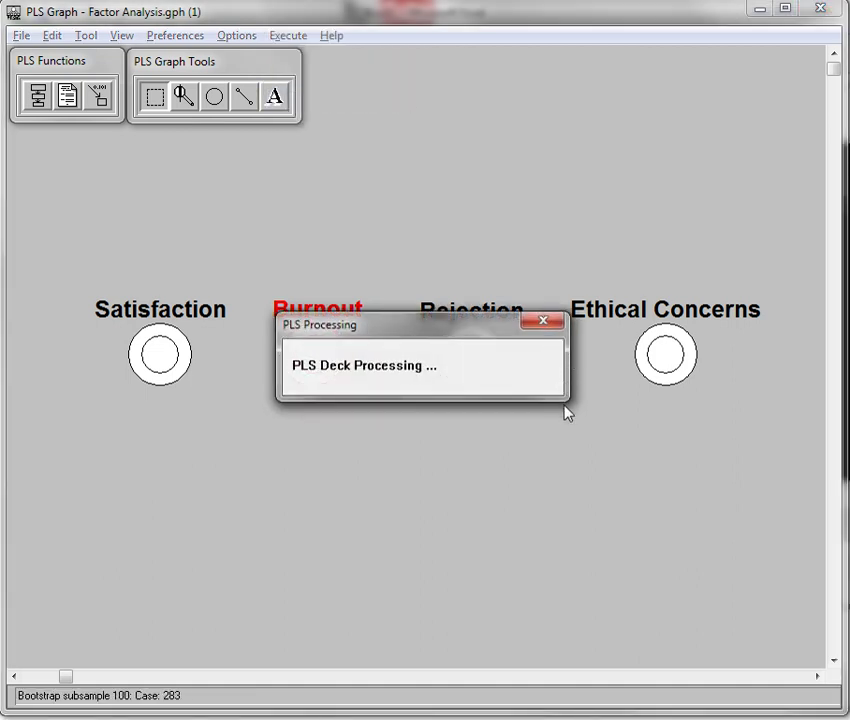
left_click(757, 490)
Step: Open the BOOT.out bootstrap output file
left_click(120, 42)
left_click(206, 237)
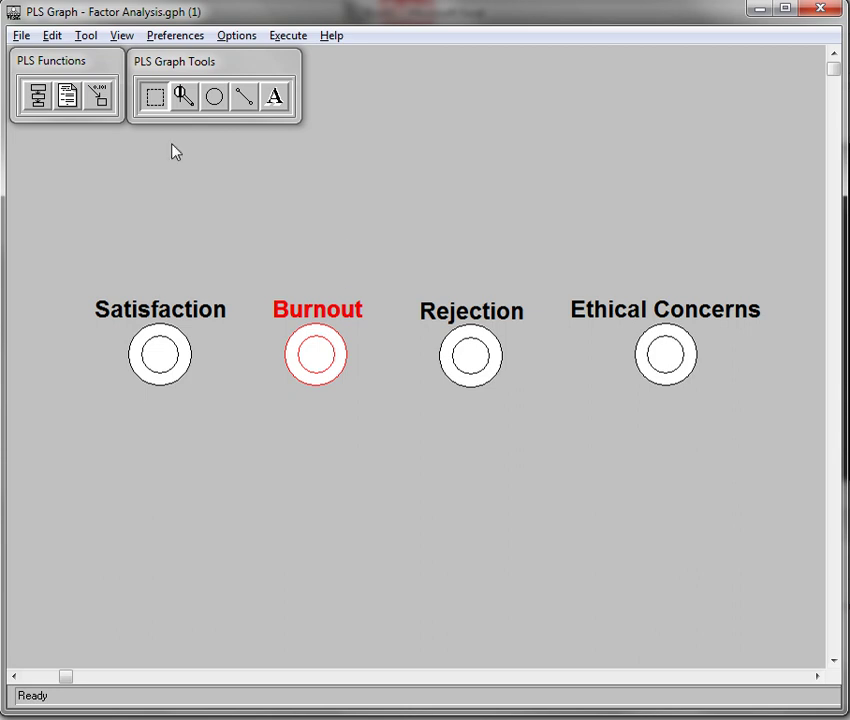
left_click(66, 98)
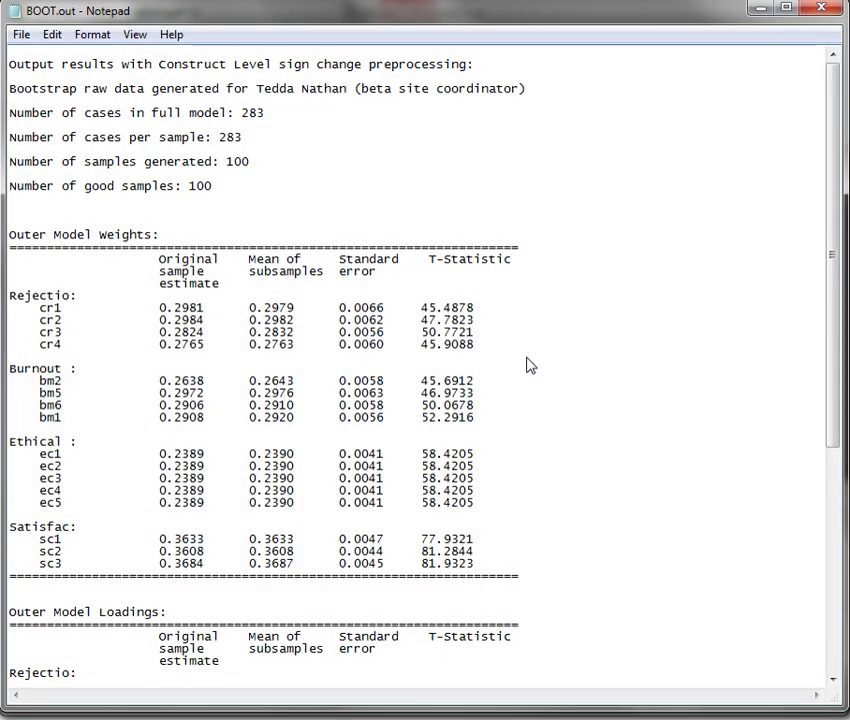
Step: Read the composite reliabilities: Rejection 0.922, Burnout 0.928, Ethical 0.922, Satisfaction 0.939
left_click(542, 337)
scroll(541, 344, "down", 10)
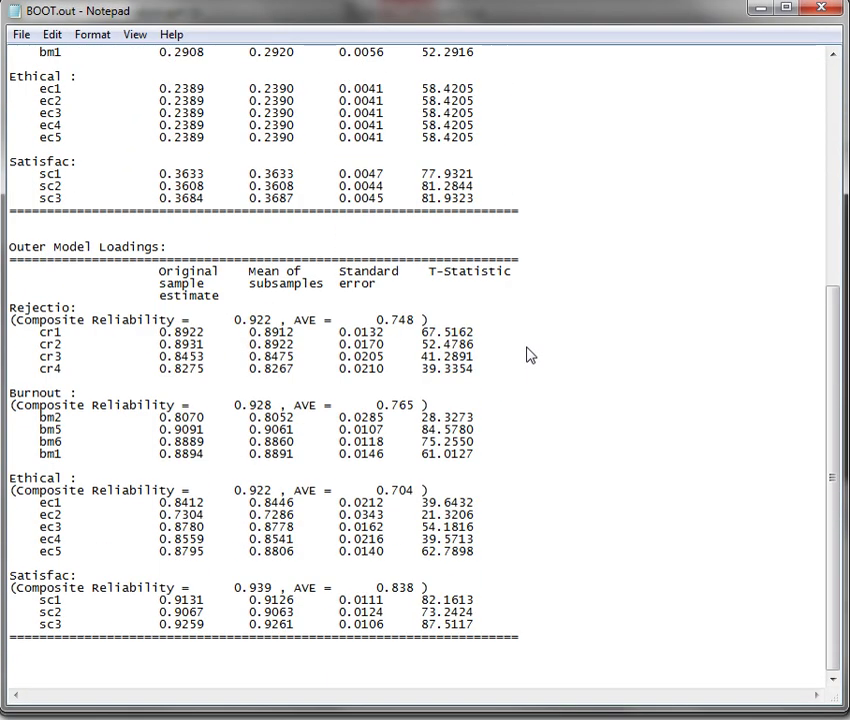
left_click_drag(13, 251, 164, 255)
double_click(41, 310)
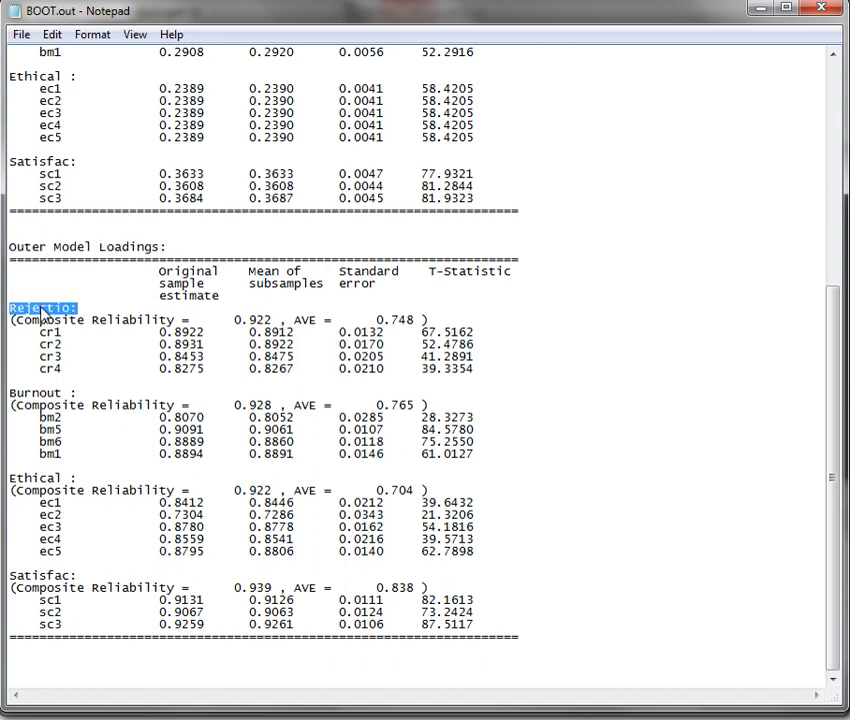
left_click_drag(23, 320, 172, 321)
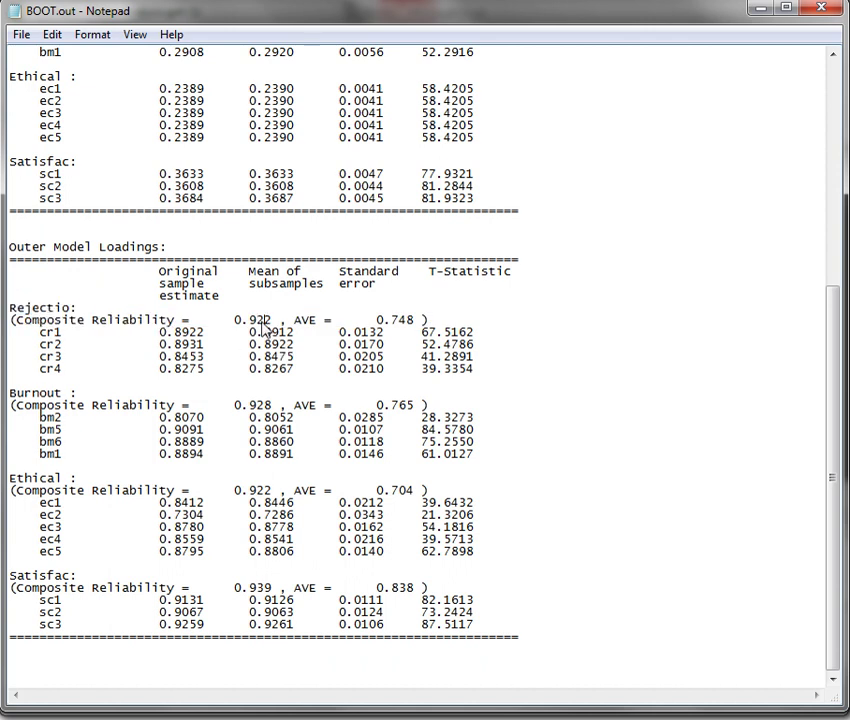
double_click(252, 320)
double_click(252, 405)
left_click(258, 490)
double_click(258, 490)
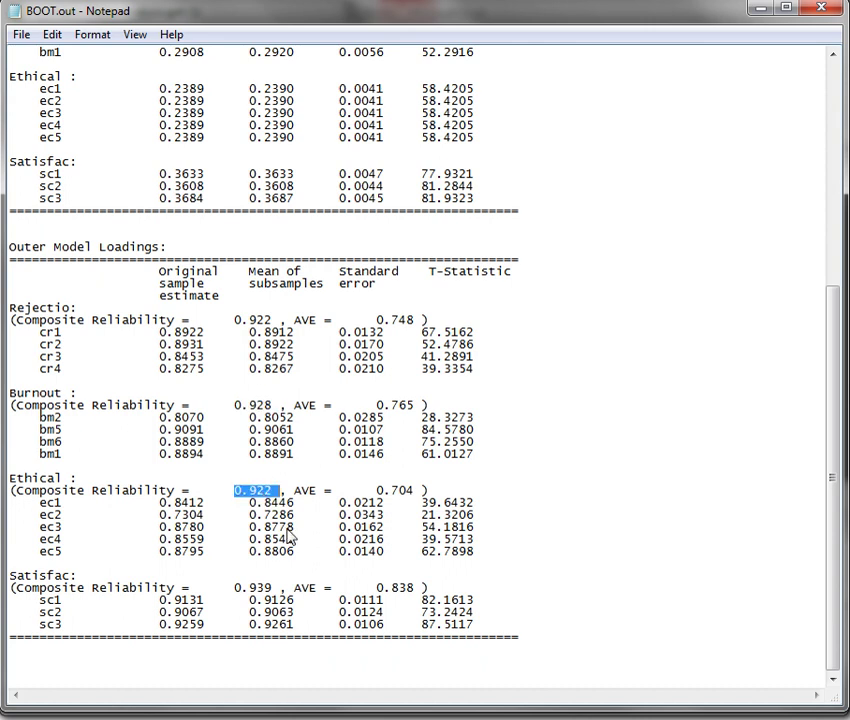
double_click(253, 588)
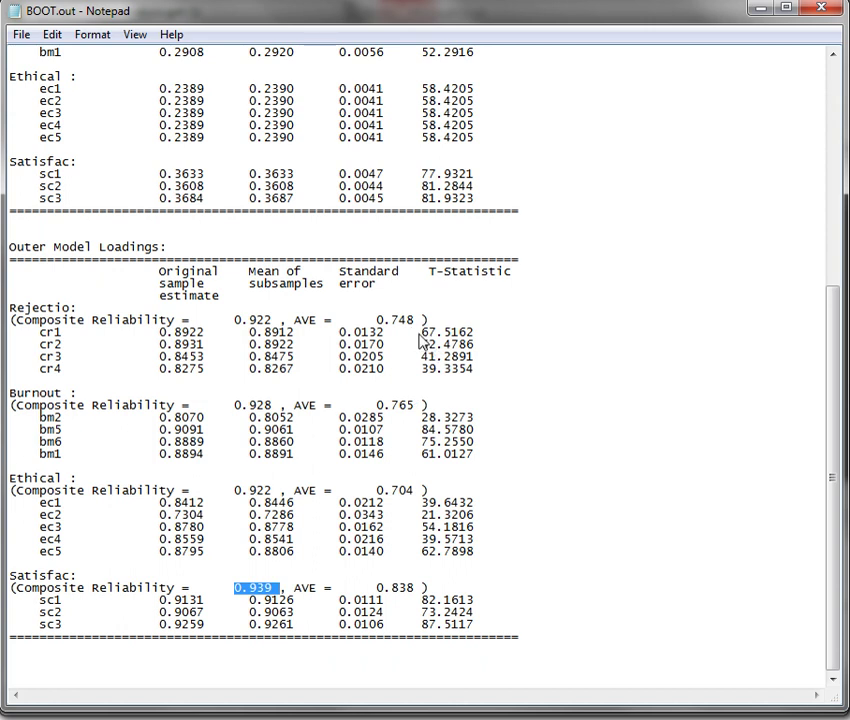
Step: Read the AVE values 0.748, 0.765, 0.704 and 0.838, then switch to Excel
double_click(404, 320)
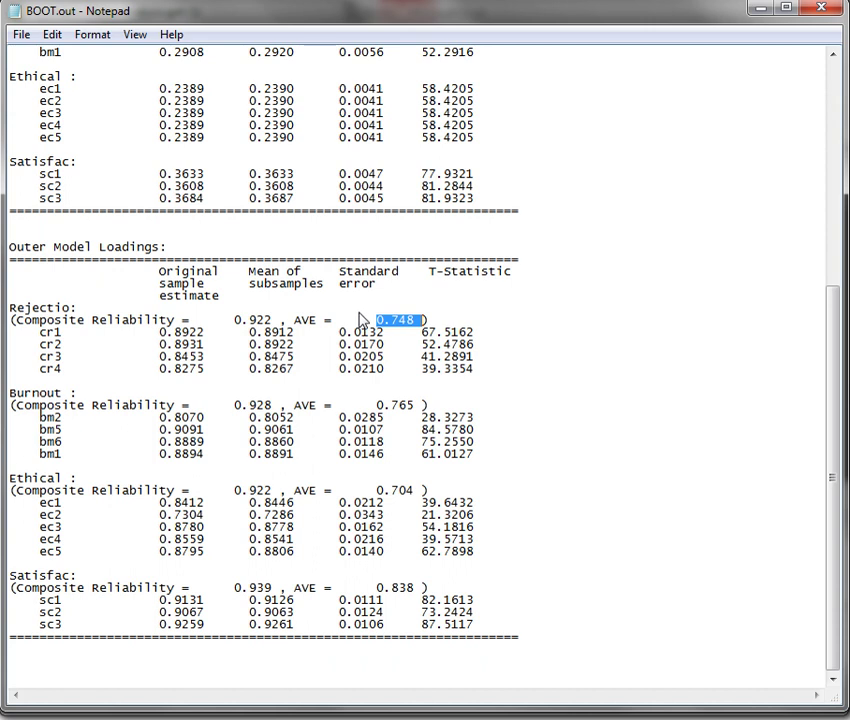
double_click(402, 406)
left_click(412, 484)
double_click(402, 494)
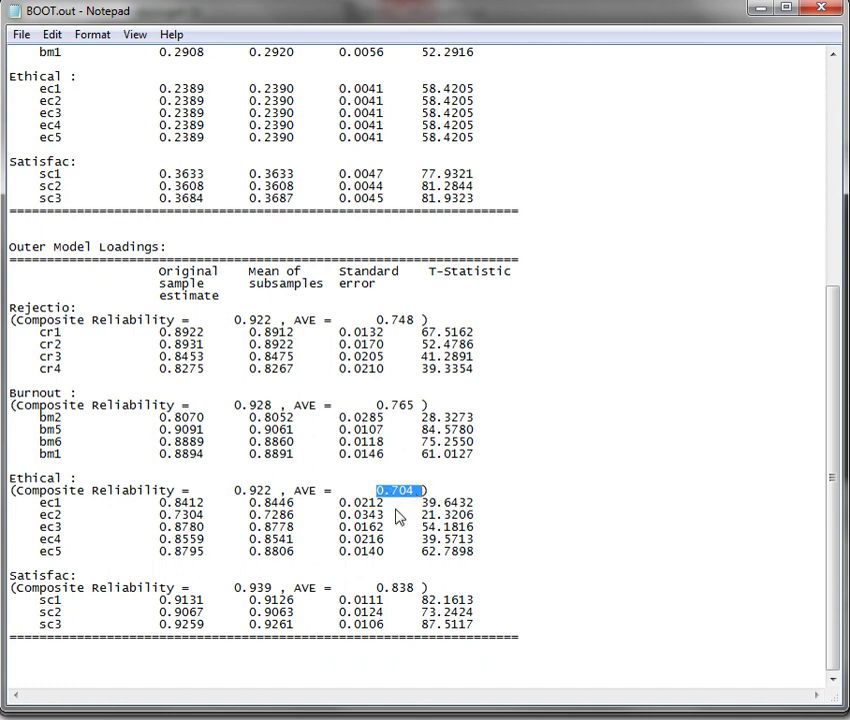
double_click(396, 590)
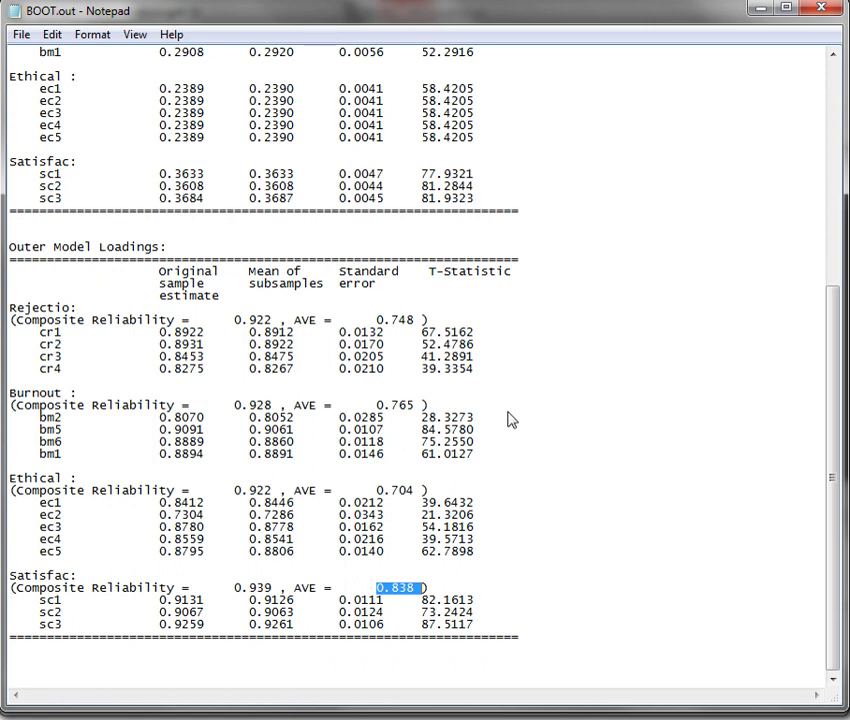
key("alt+Tab")
key("alt+Tab")
key("alt+Tab")
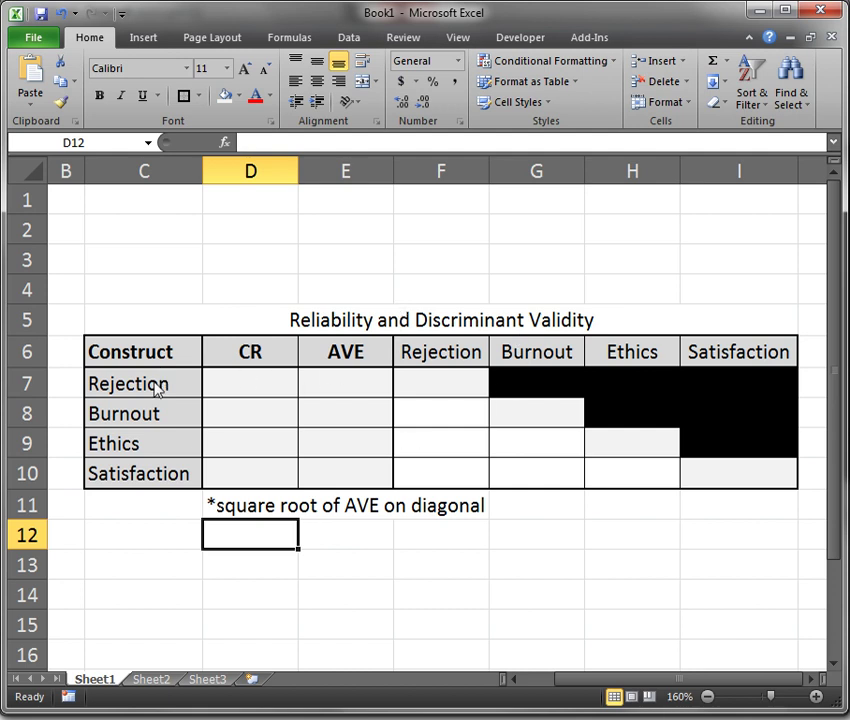
Step: Review the Rejection–Satisfaction construct labels and correlation cells F8, F10, G10, G9 and H10 in Excel
left_click_drag(157, 390, 150, 474)
left_click_drag(440, 357, 742, 355)
left_click_drag(110, 386, 130, 474)
left_click(465, 352)
left_click_drag(465, 352, 738, 356)
left_click(432, 420)
left_click(438, 478)
left_click(539, 480)
left_click(572, 452)
left_click(604, 477)
Step: Close the BOOT.out output file and return to the PLS Graph factor analysis window
key("alt+Tab")
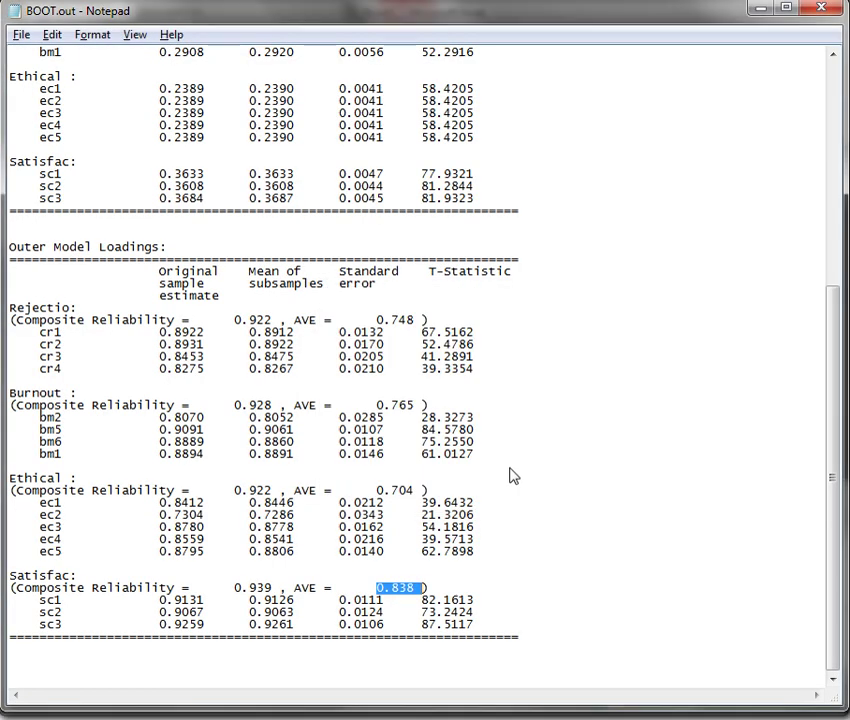
left_click(317, 331)
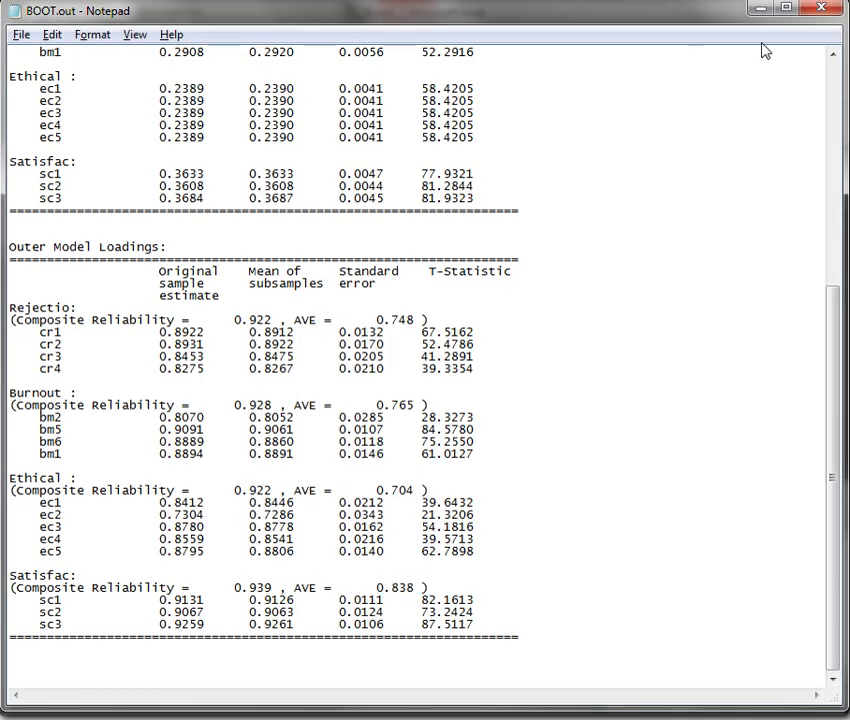
left_click(820, 12)
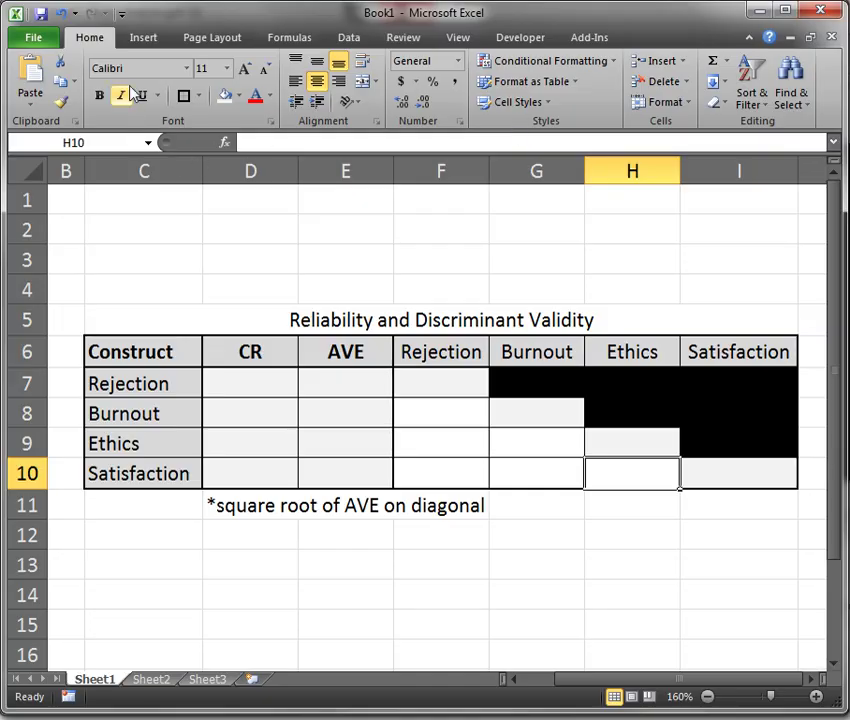
key("alt+Tab")
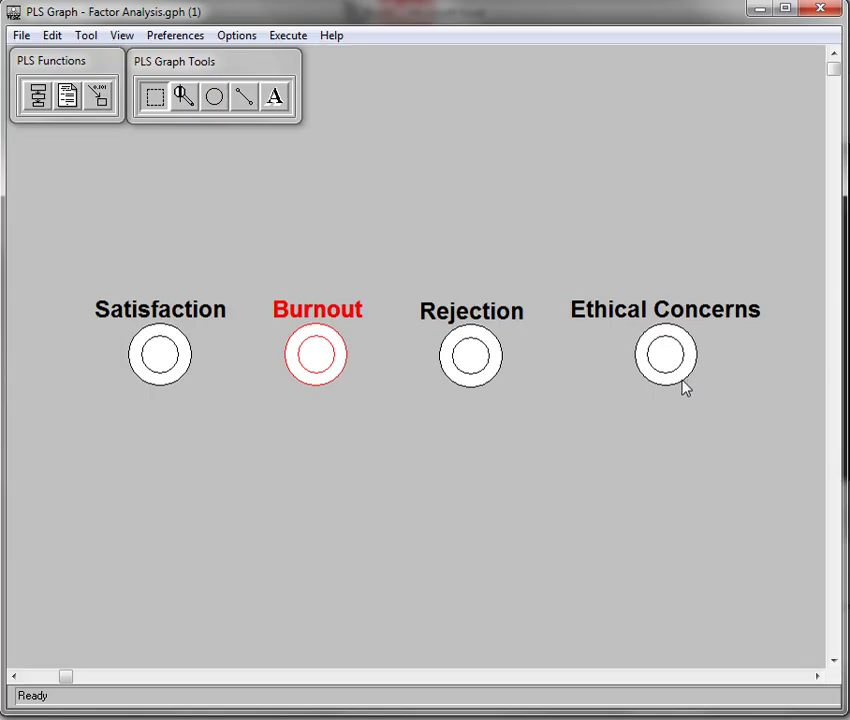
Step: Show the .LST results file in Notepad and scroll down to the correlations
left_click(120, 37)
left_click(216, 220)
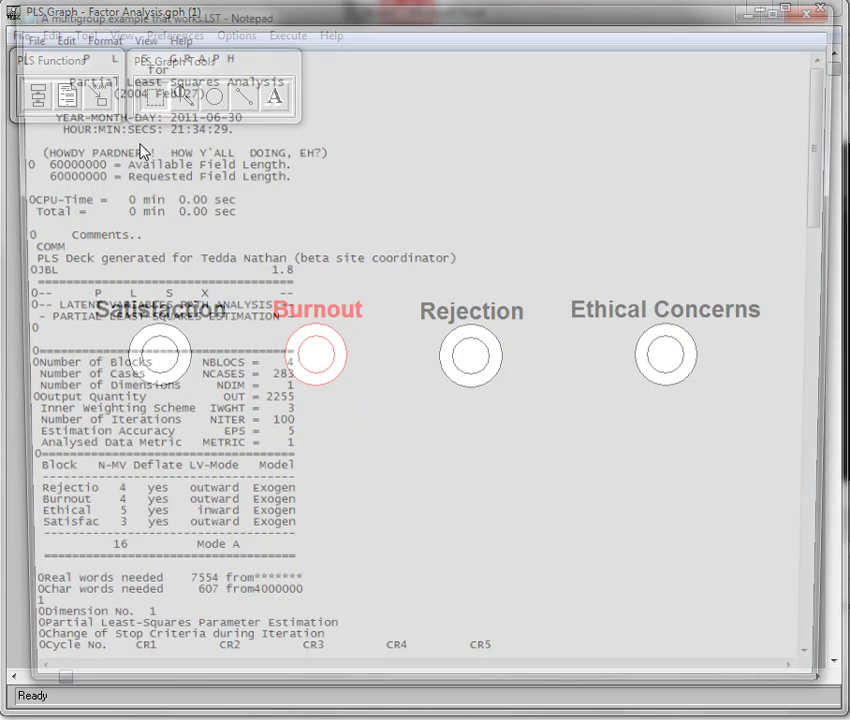
scroll(320, 400, "down", 17)
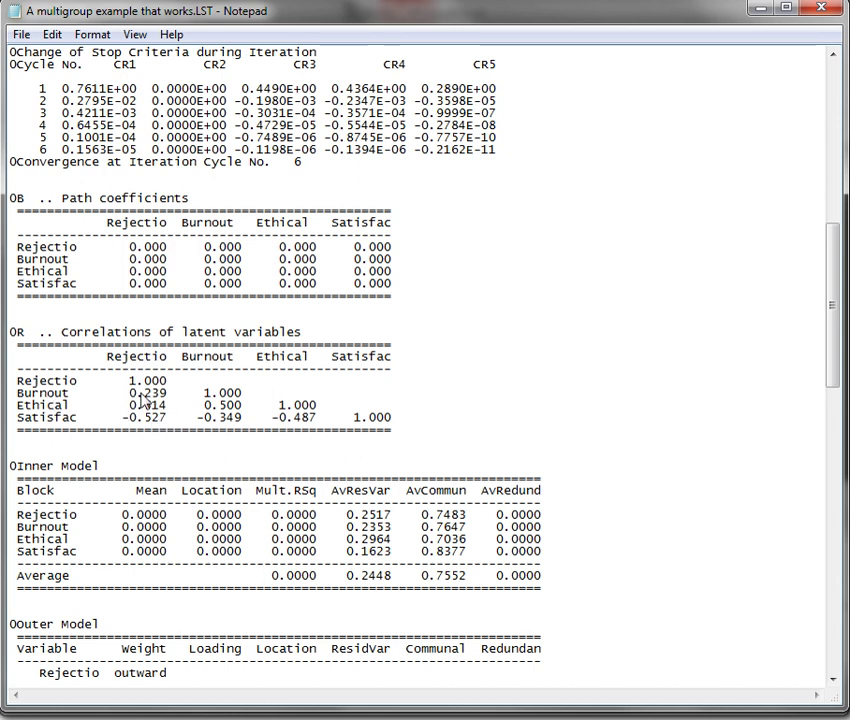
Step: Select the whole latent variable correlation table, including Burnout–Rejection 0.239, and return to Excel
left_click_drag(144, 393, 151, 417)
left_click(279, 417)
left_click_drag(16, 381, 392, 422)
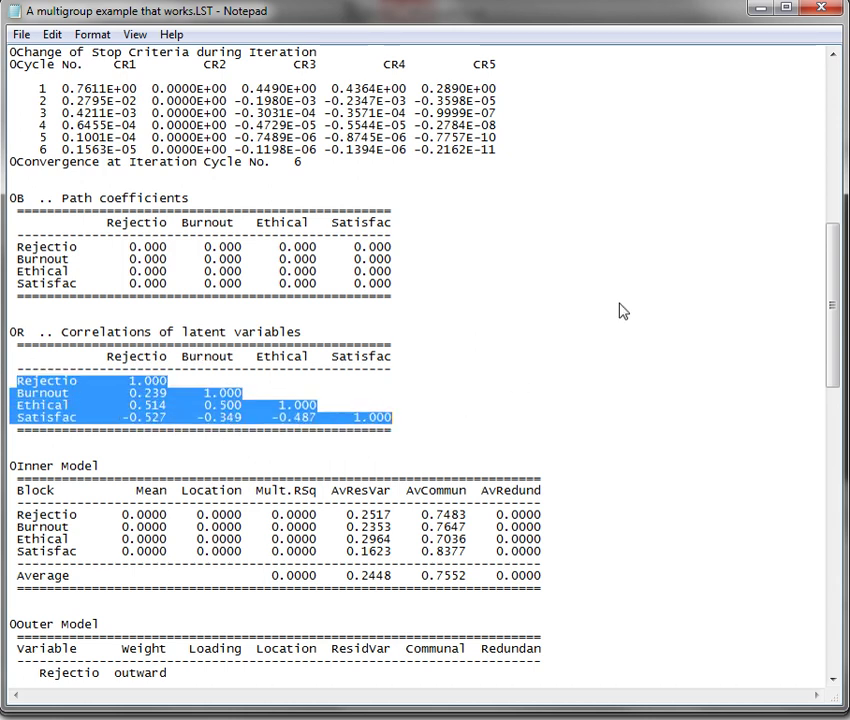
key("alt+Tab")
key("alt+Tab")
key("alt+Tab")
key("alt+Tab")
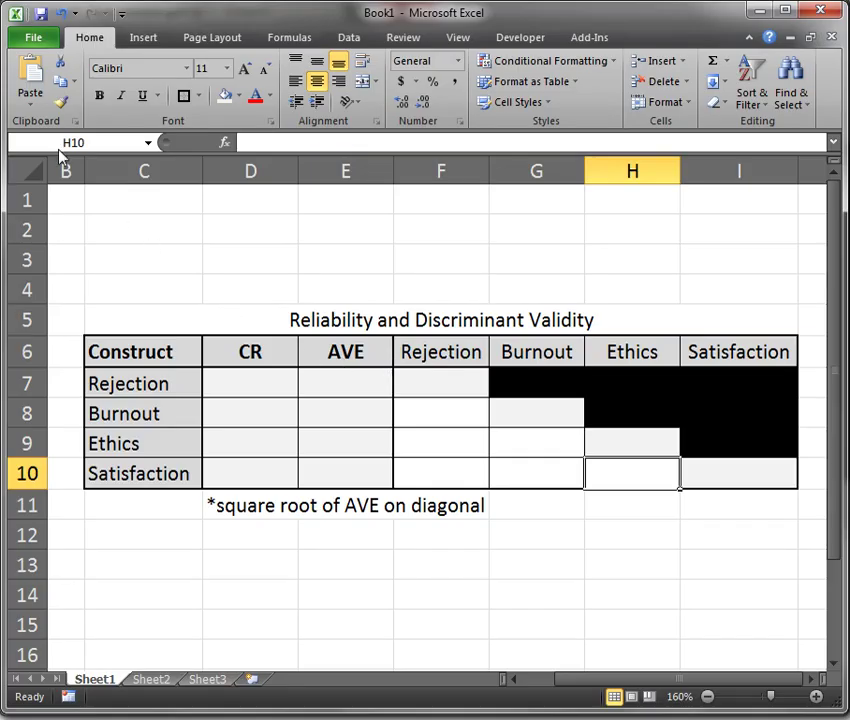
Step: Dismiss the paste options without pasting and check correlation cells F8, F9, G10, G9 and H10
left_click(30, 100)
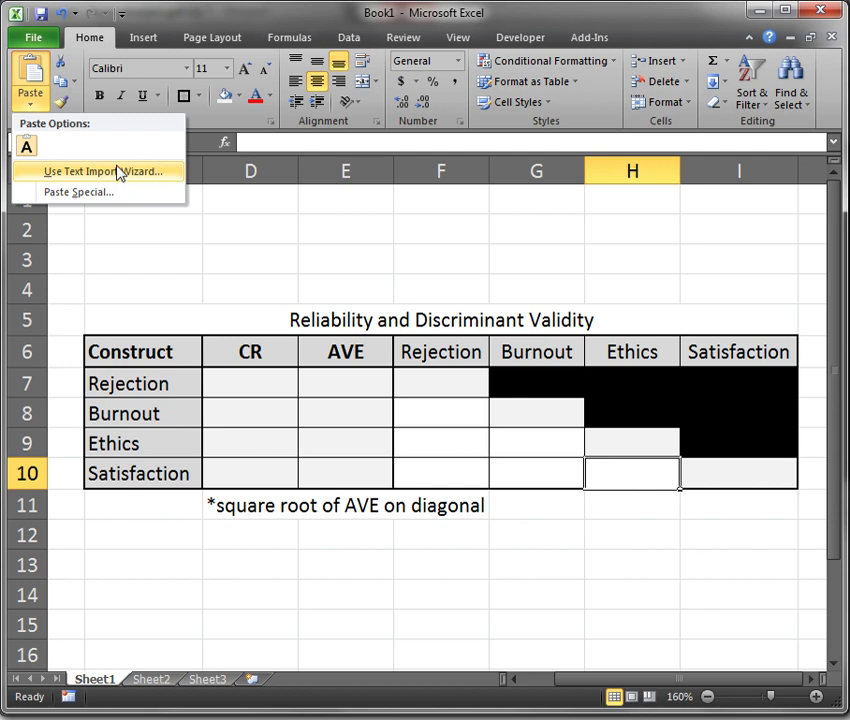
left_click(190, 22)
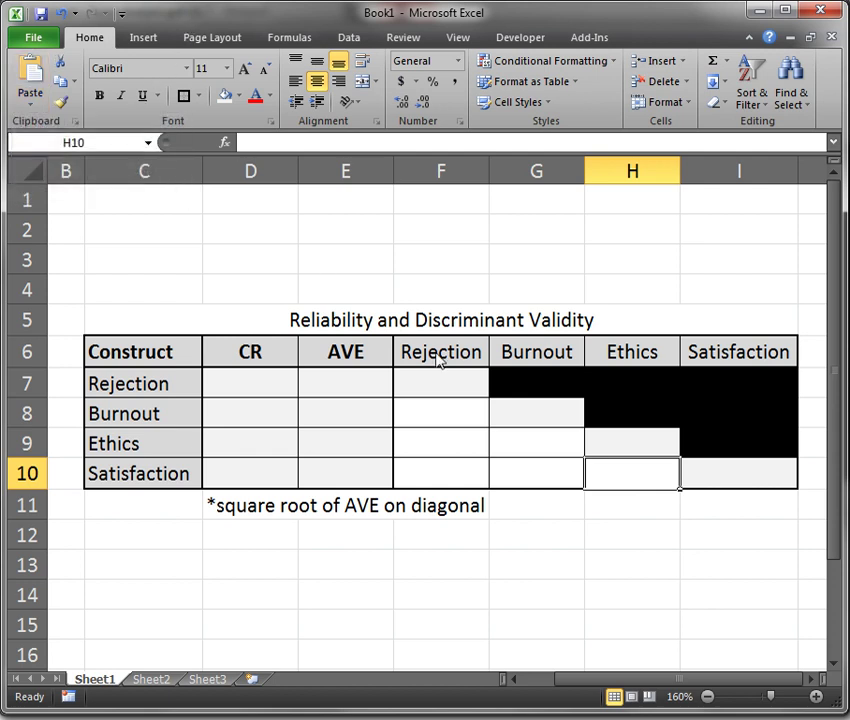
left_click(425, 422)
left_click(432, 447)
left_click(543, 480)
left_click(570, 450)
left_click(603, 476)
Step: Check diagonal cells F7, G8, H9, I10 and select the AVE cells E7:E10
left_click(452, 394)
left_click(565, 424)
left_click(632, 450)
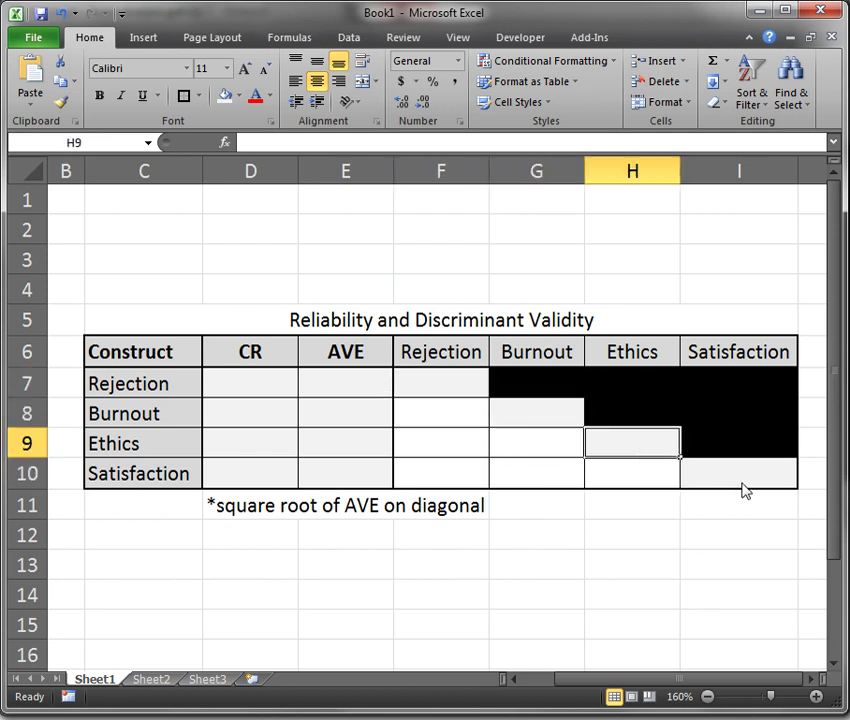
left_click(691, 482)
left_click(333, 392)
left_click_drag(333, 392, 340, 487)
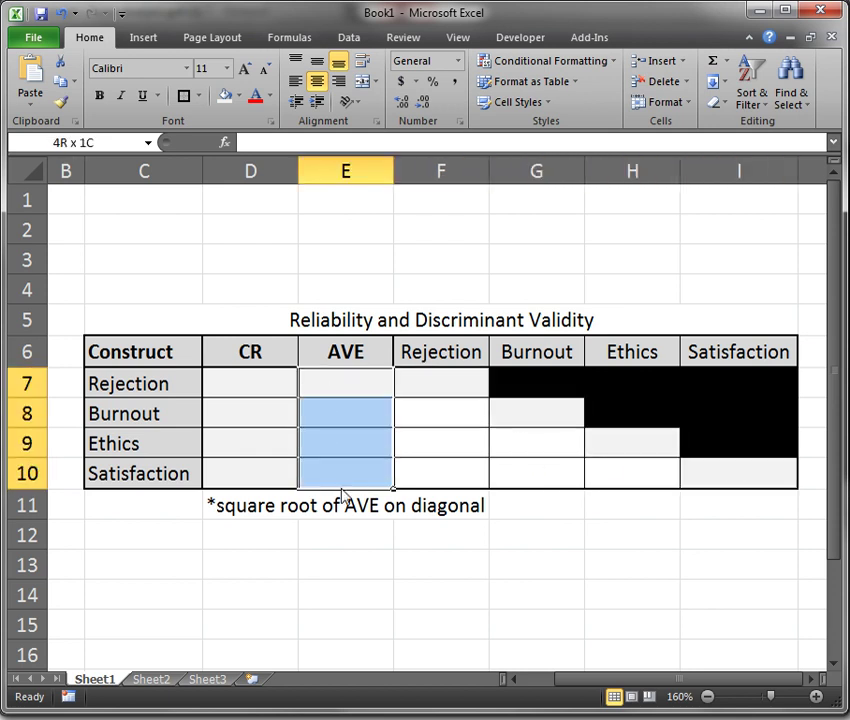
left_click(438, 391)
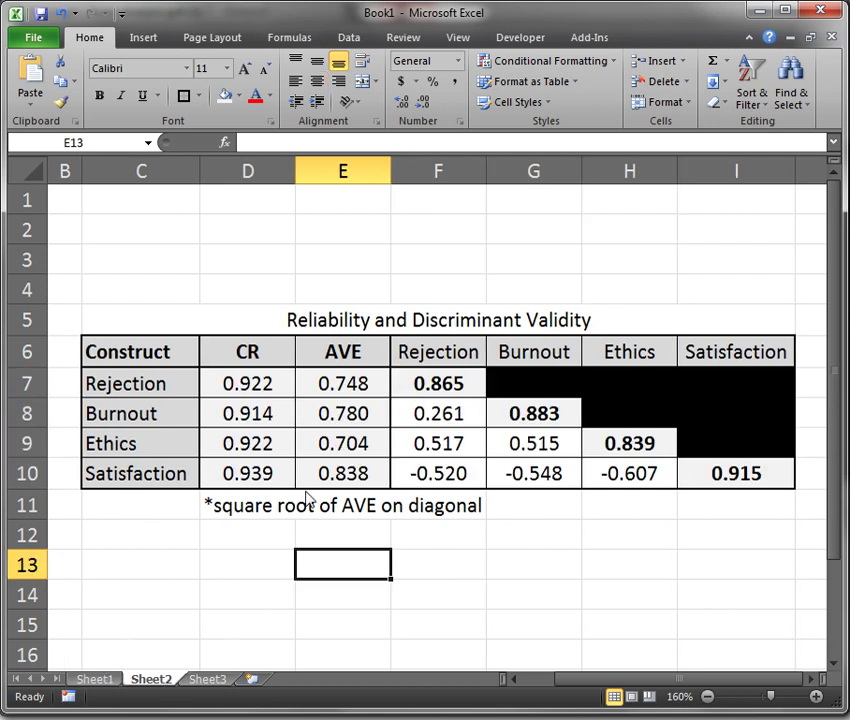
left_click(457, 393)
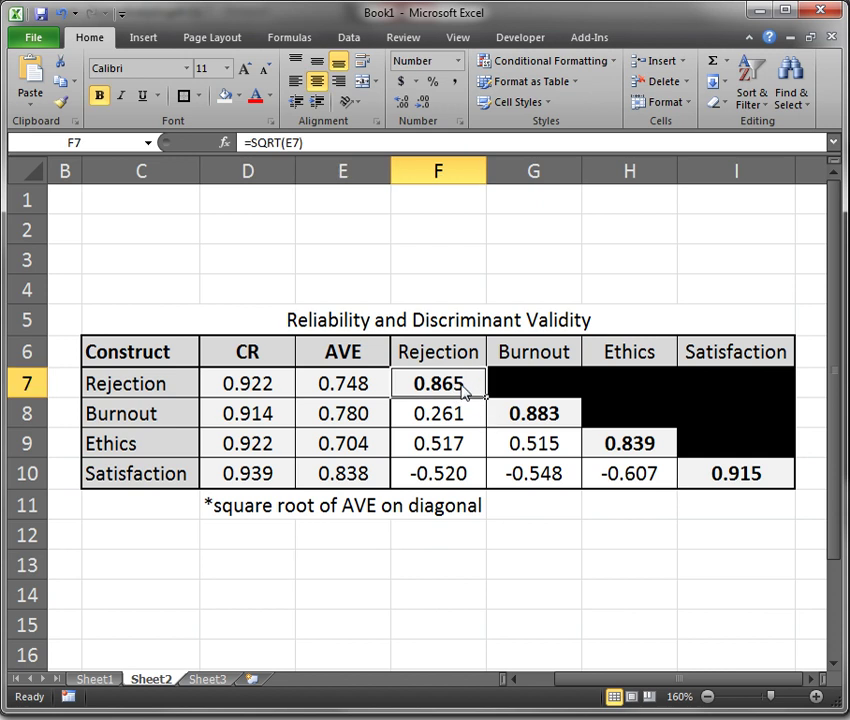
left_click(460, 420)
left_click(457, 442)
left_click(457, 478)
left_click(450, 385)
left_click(545, 414)
left_click(632, 452)
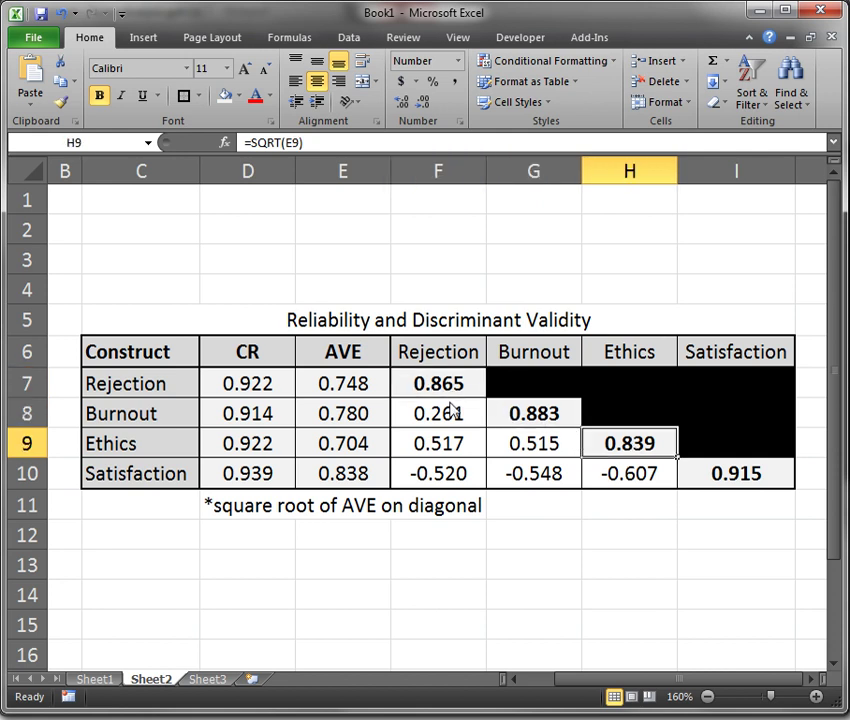
left_click_drag(455, 413, 460, 475)
left_click_drag(530, 448, 472, 452)
left_click(605, 444)
left_click_drag(573, 458, 459, 455)
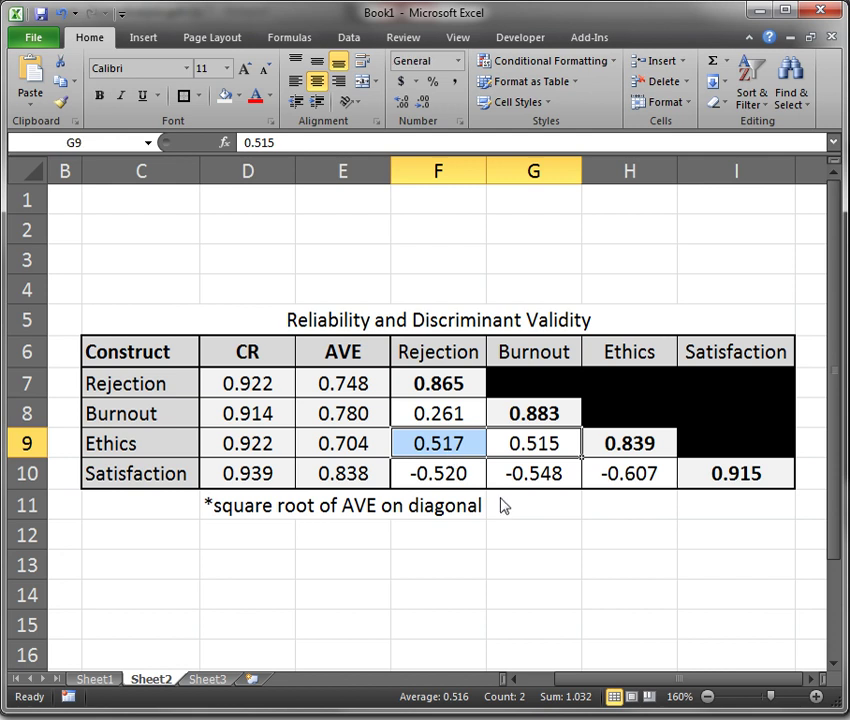
left_click(636, 482)
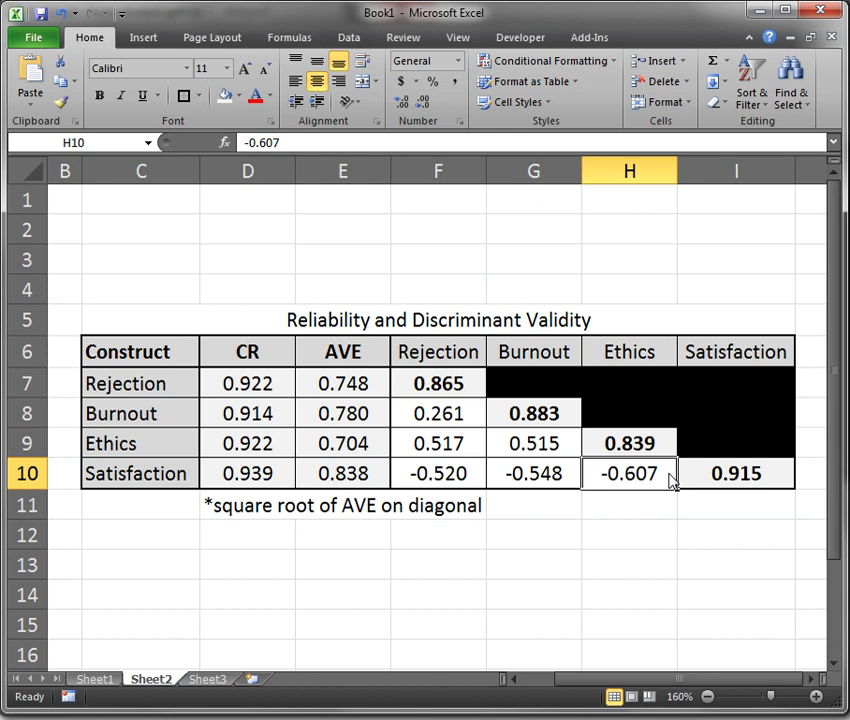
Step: Replace the 0.839 in Ethics diagonal cell H9 with a dash
left_click(647, 441)
type("-")
left_click(554, 472)
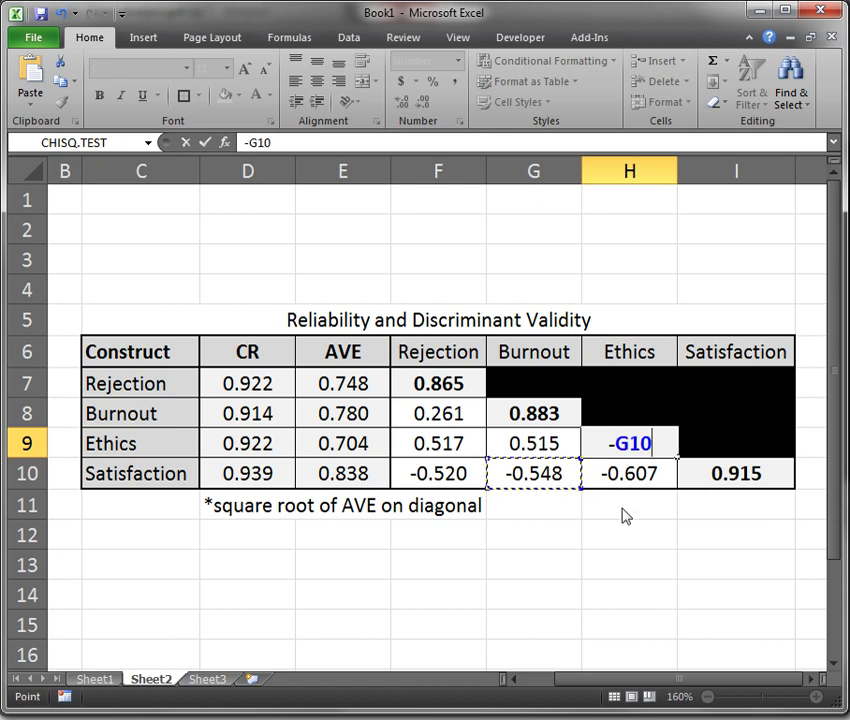
key("Escape")
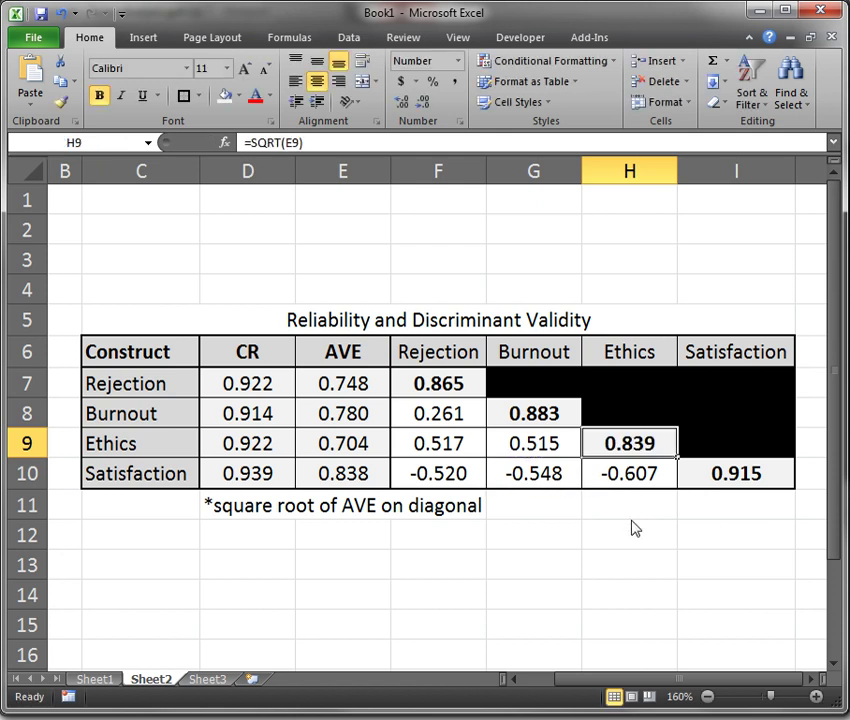
type("-")
key("Return")
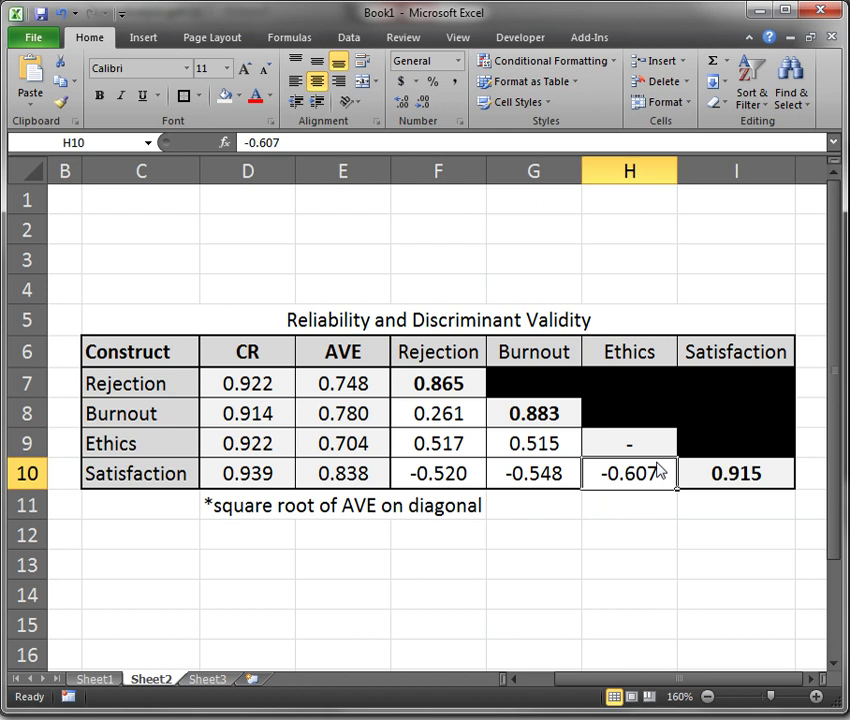
Step: Verify the H9 dash and select the full reliability table C6:I10
left_click(633, 456)
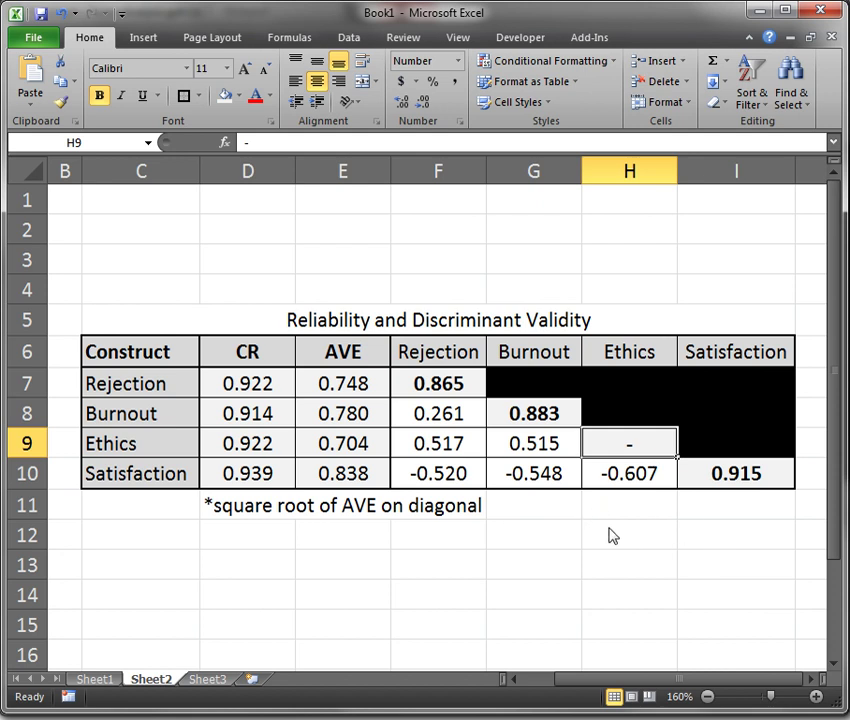
left_click_drag(95, 350, 720, 475)
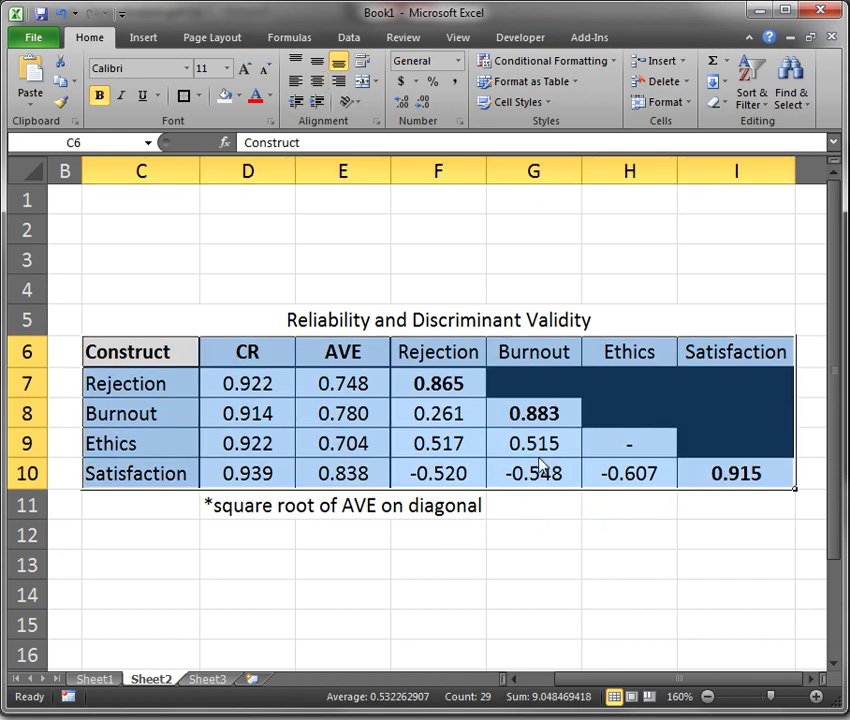
key("alt+Tab")
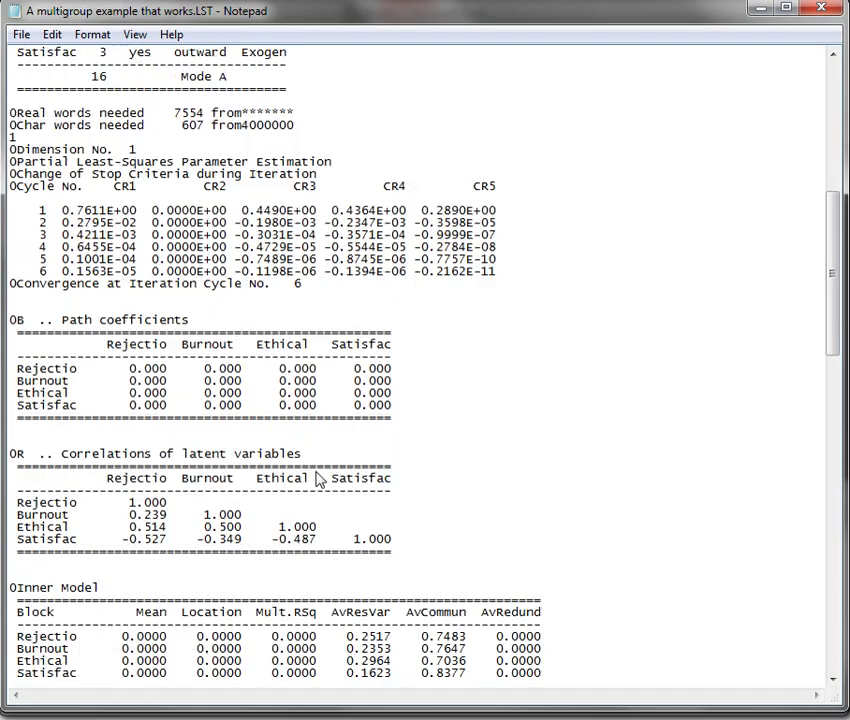
Step: Scroll to the Outer Model and highlight Rejectio's cr1–cr4 loadings, 0.8922 down to 0.8275
scroll(318, 480, "down", 10)
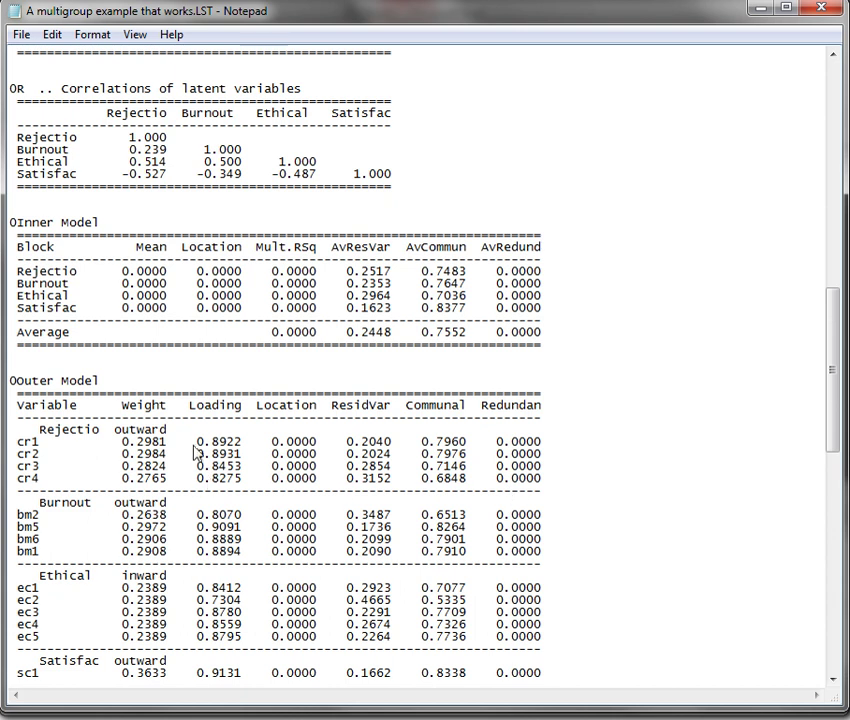
left_click_drag(204, 441, 212, 480)
left_click(226, 478)
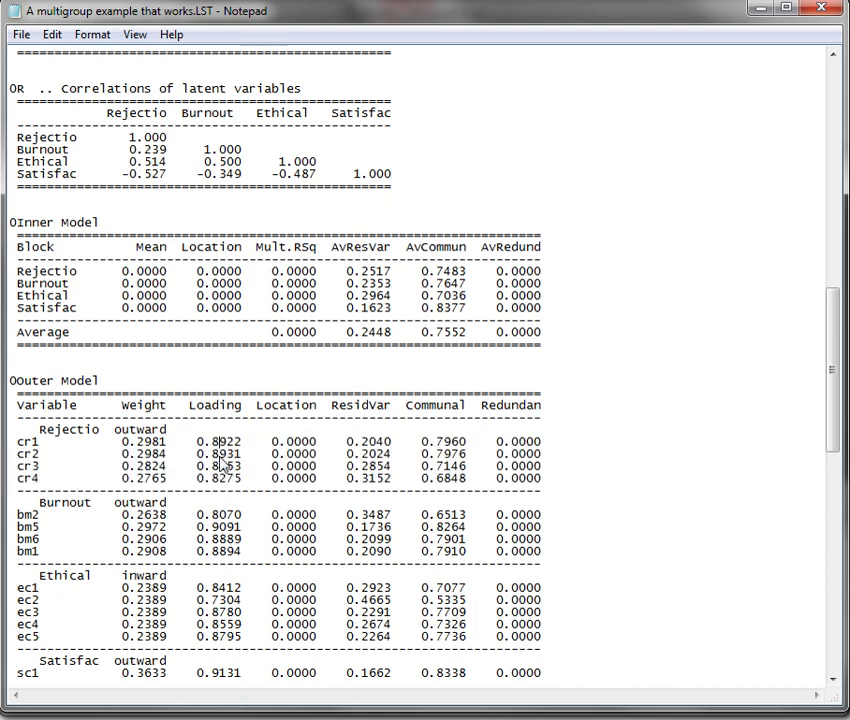